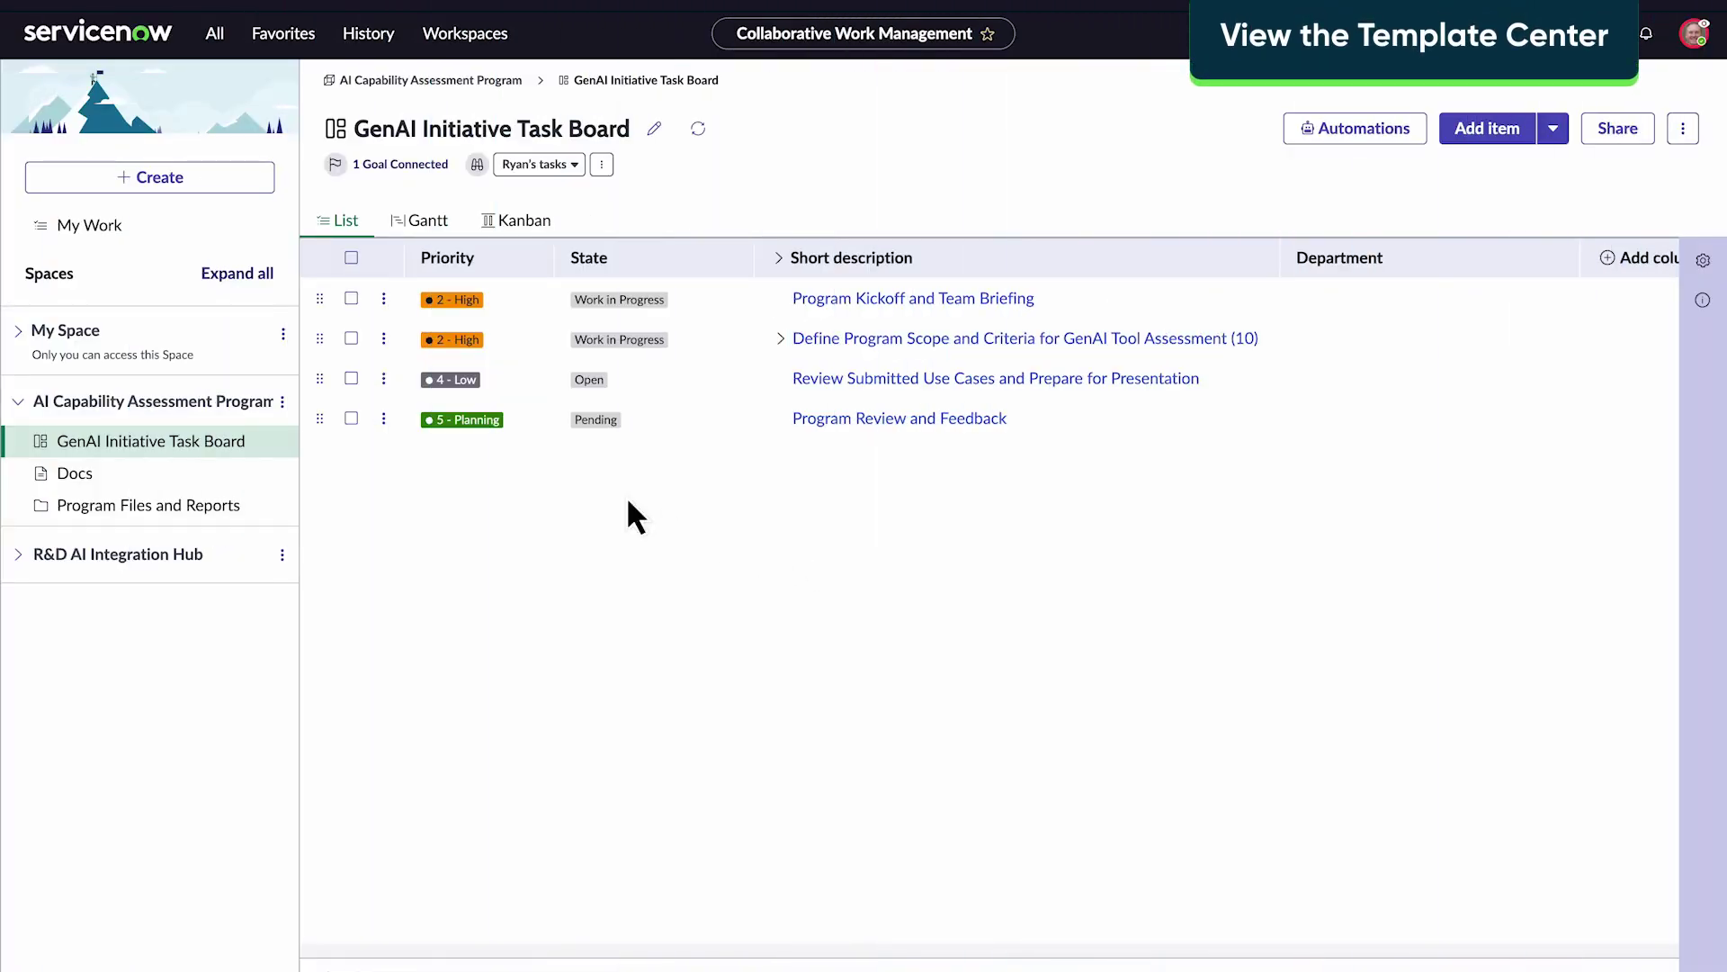
- Open Explore templates, then toggle the Public and Docs filters off and back on
left_click(160, 176)
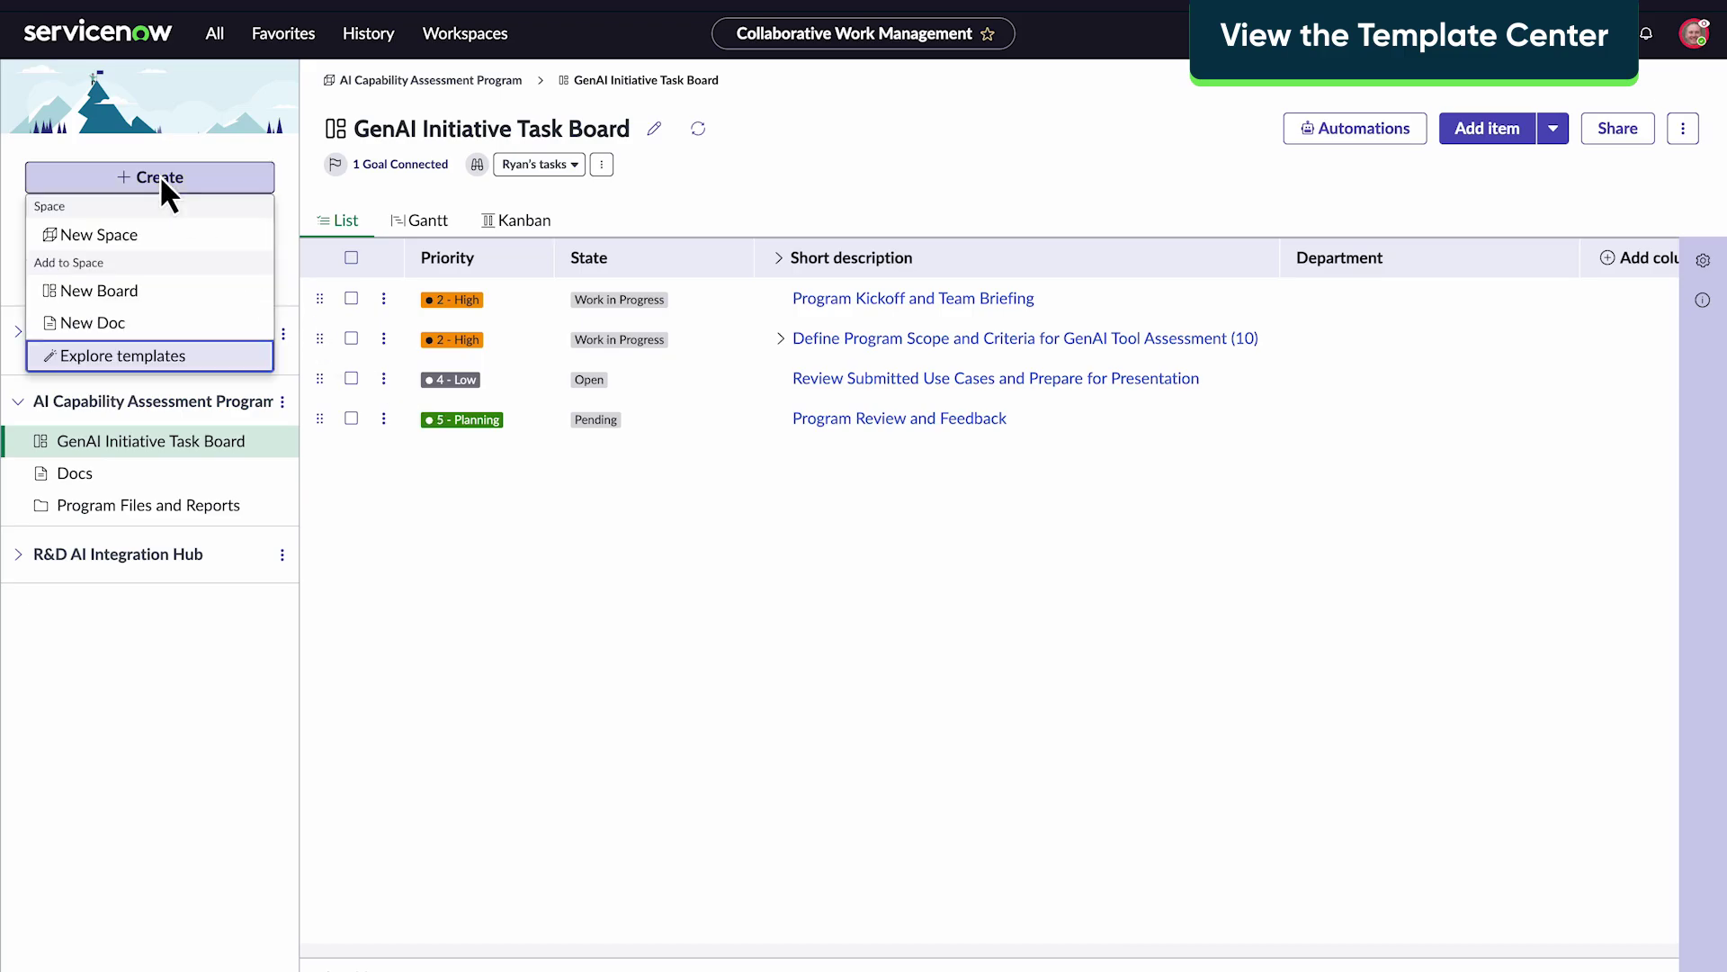
left_click(176, 354)
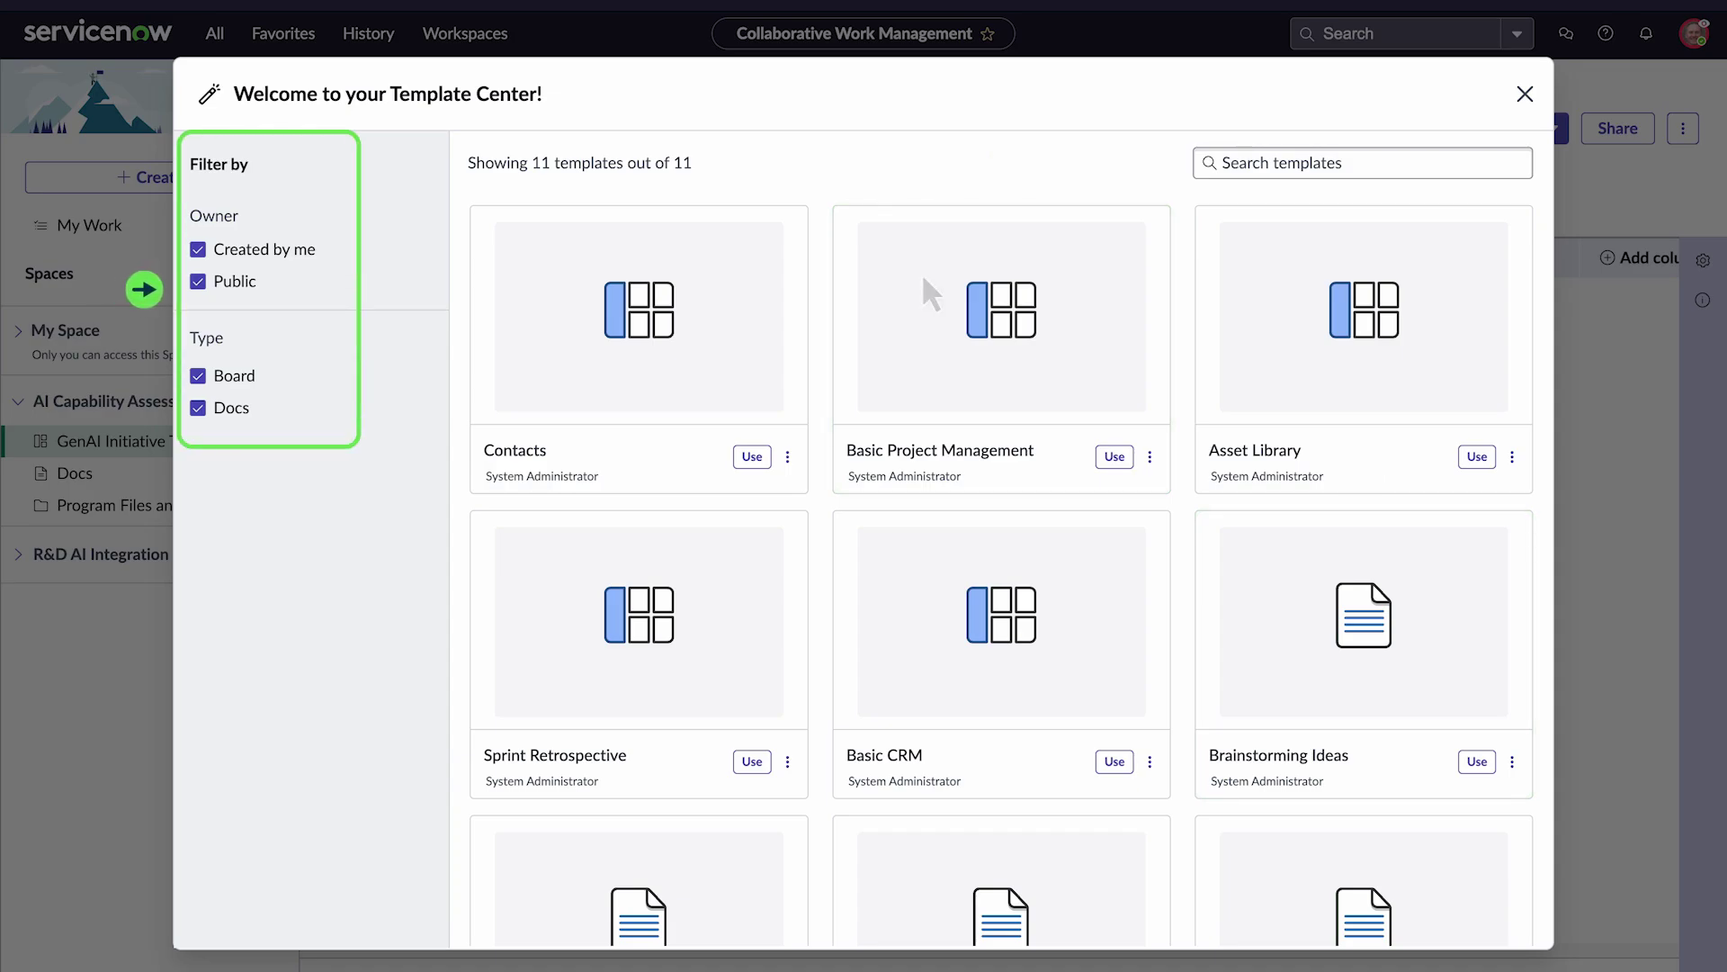
left_click(235, 281)
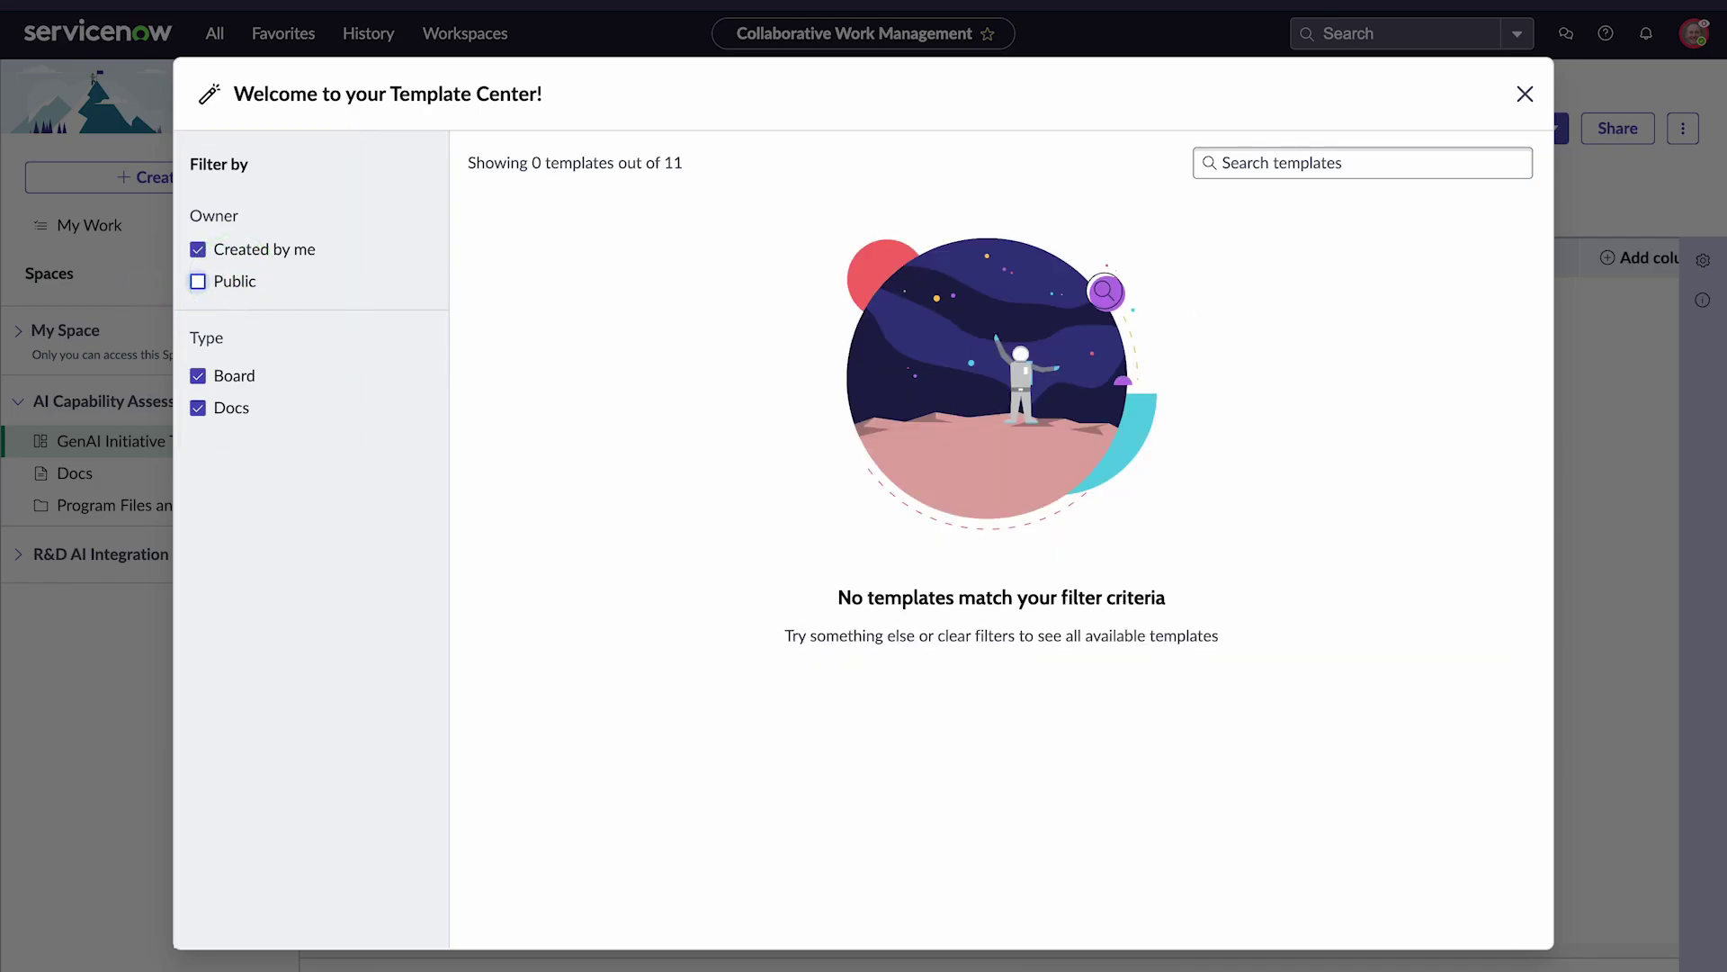
left_click(235, 280)
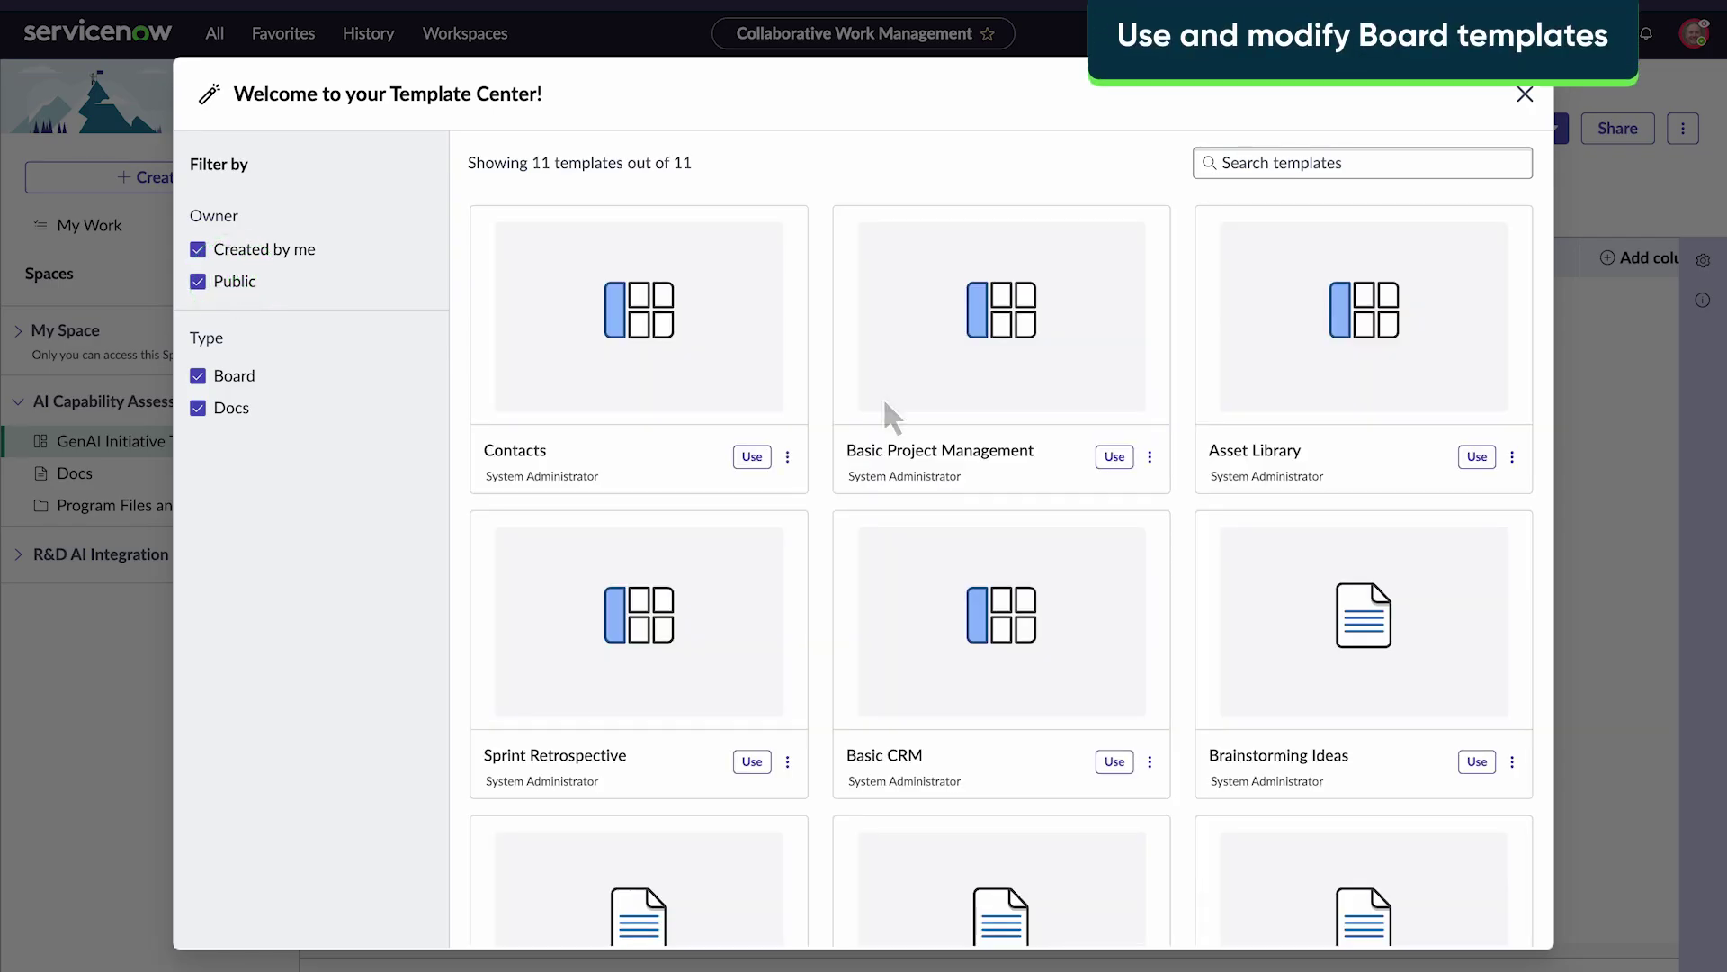
left_click(198, 408)
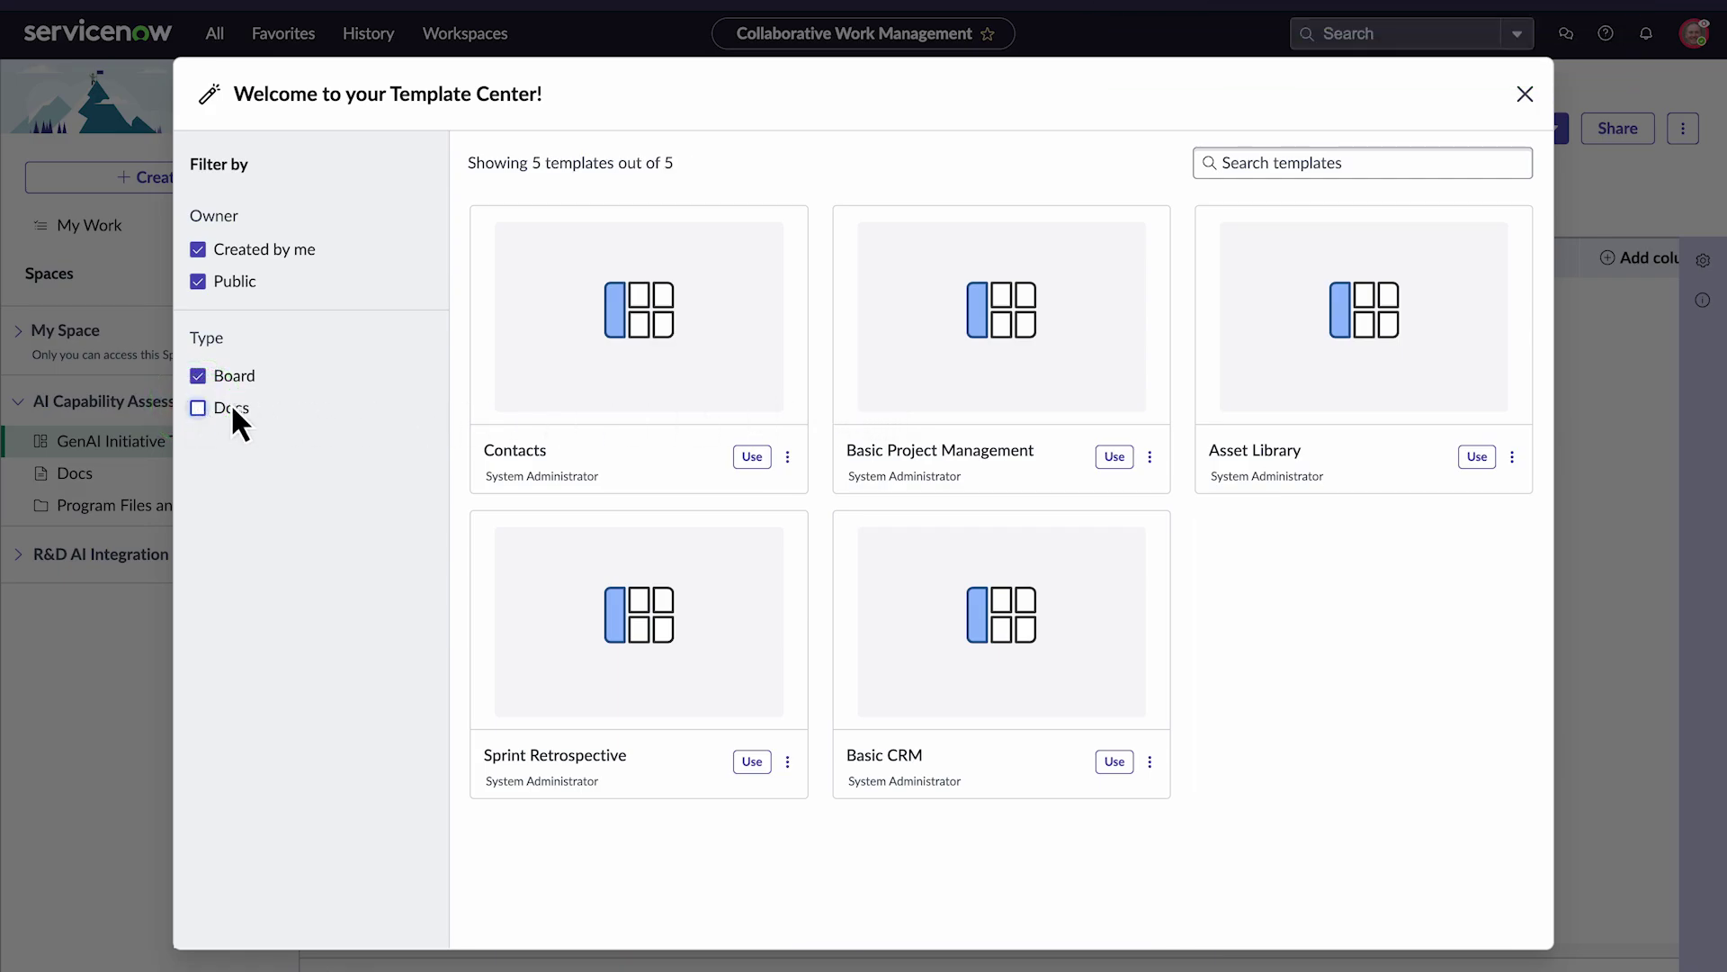
left_click(198, 407)
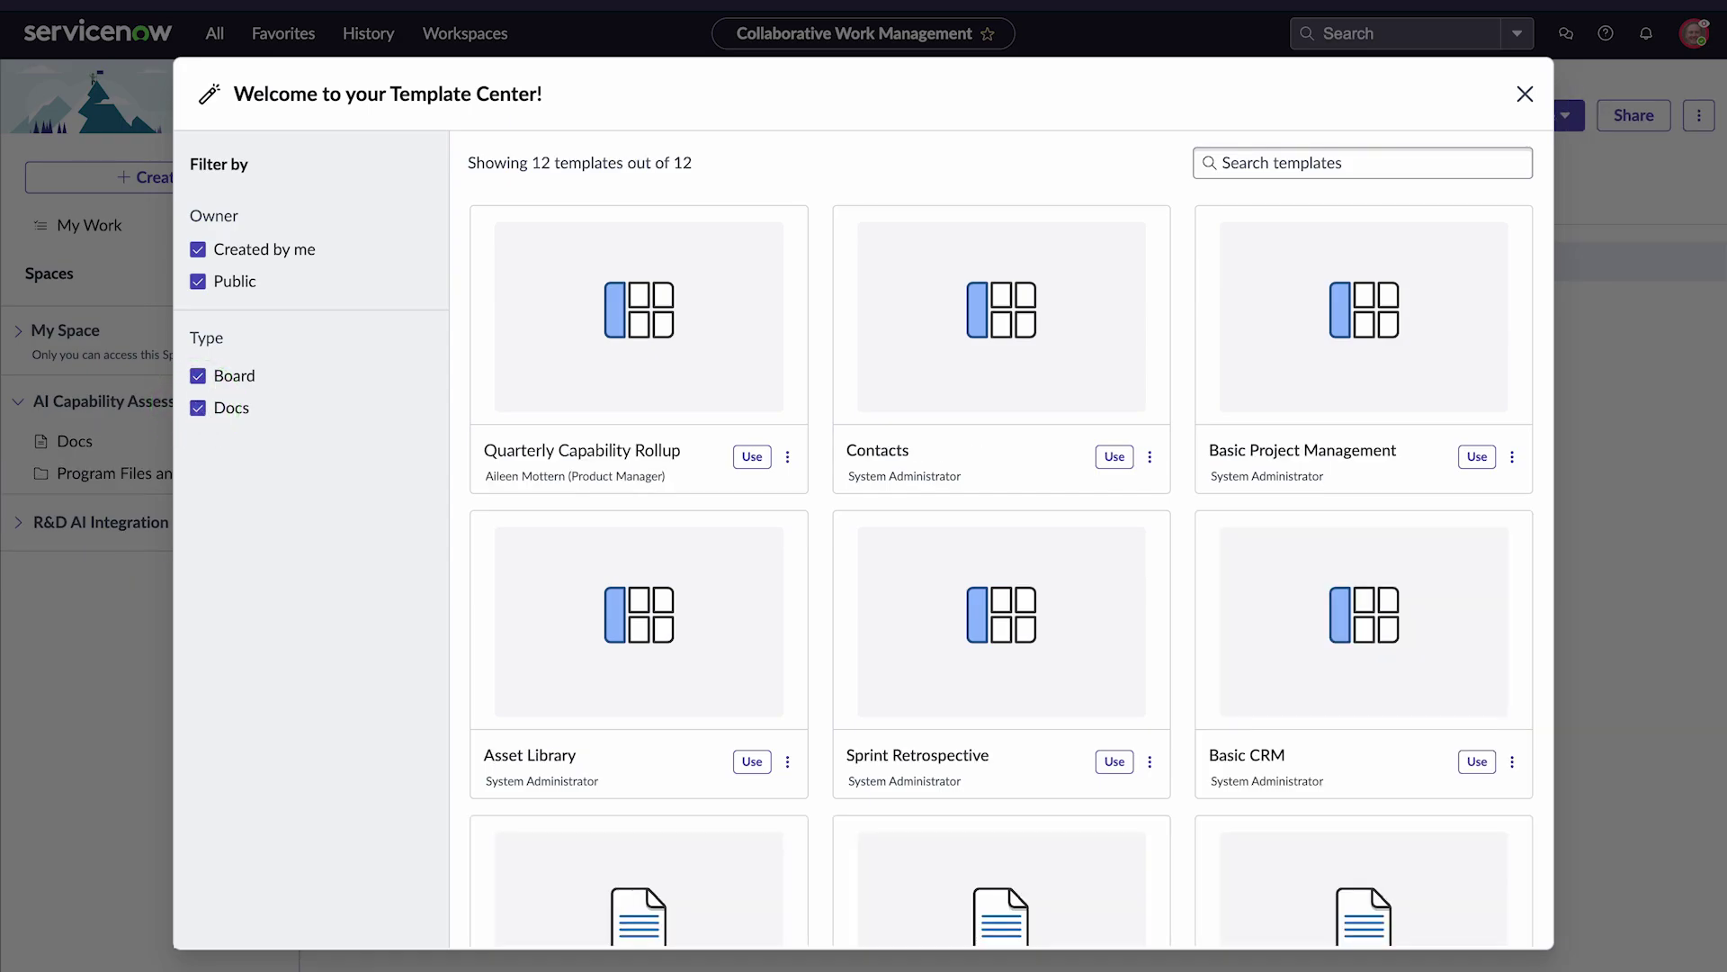
- Start a board from the Quarterly Capability Rollup template named 'Q1 AI Capability Rollout'
left_click(787, 456)
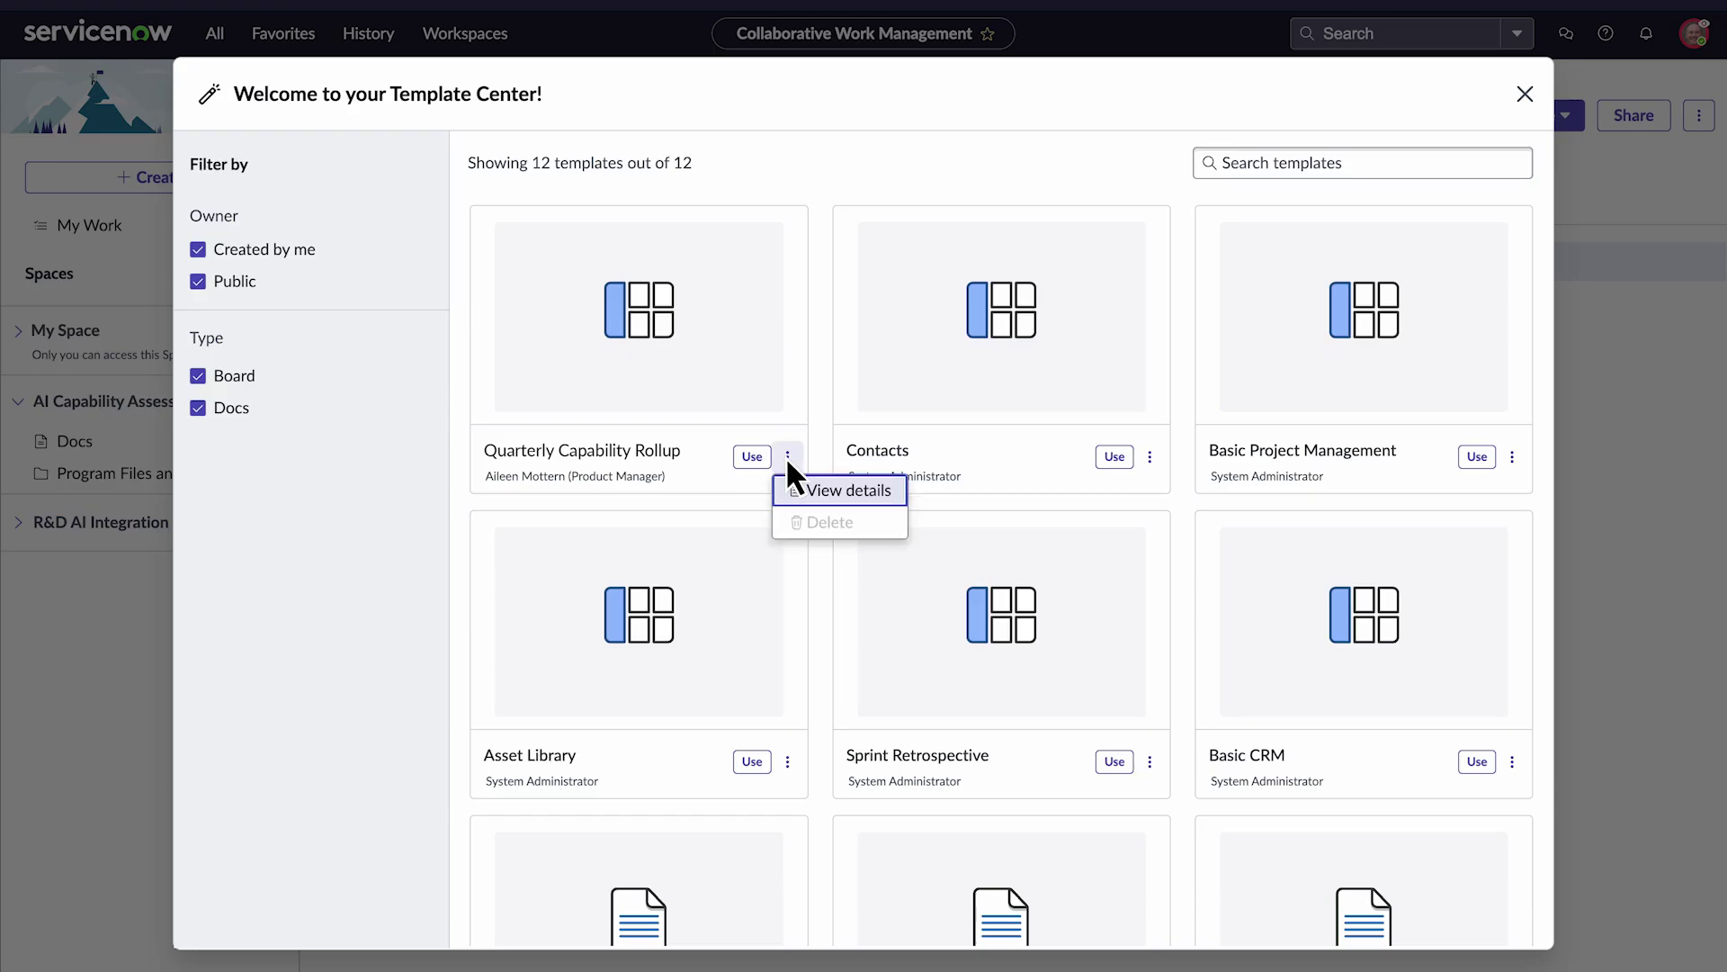
left_click(845, 489)
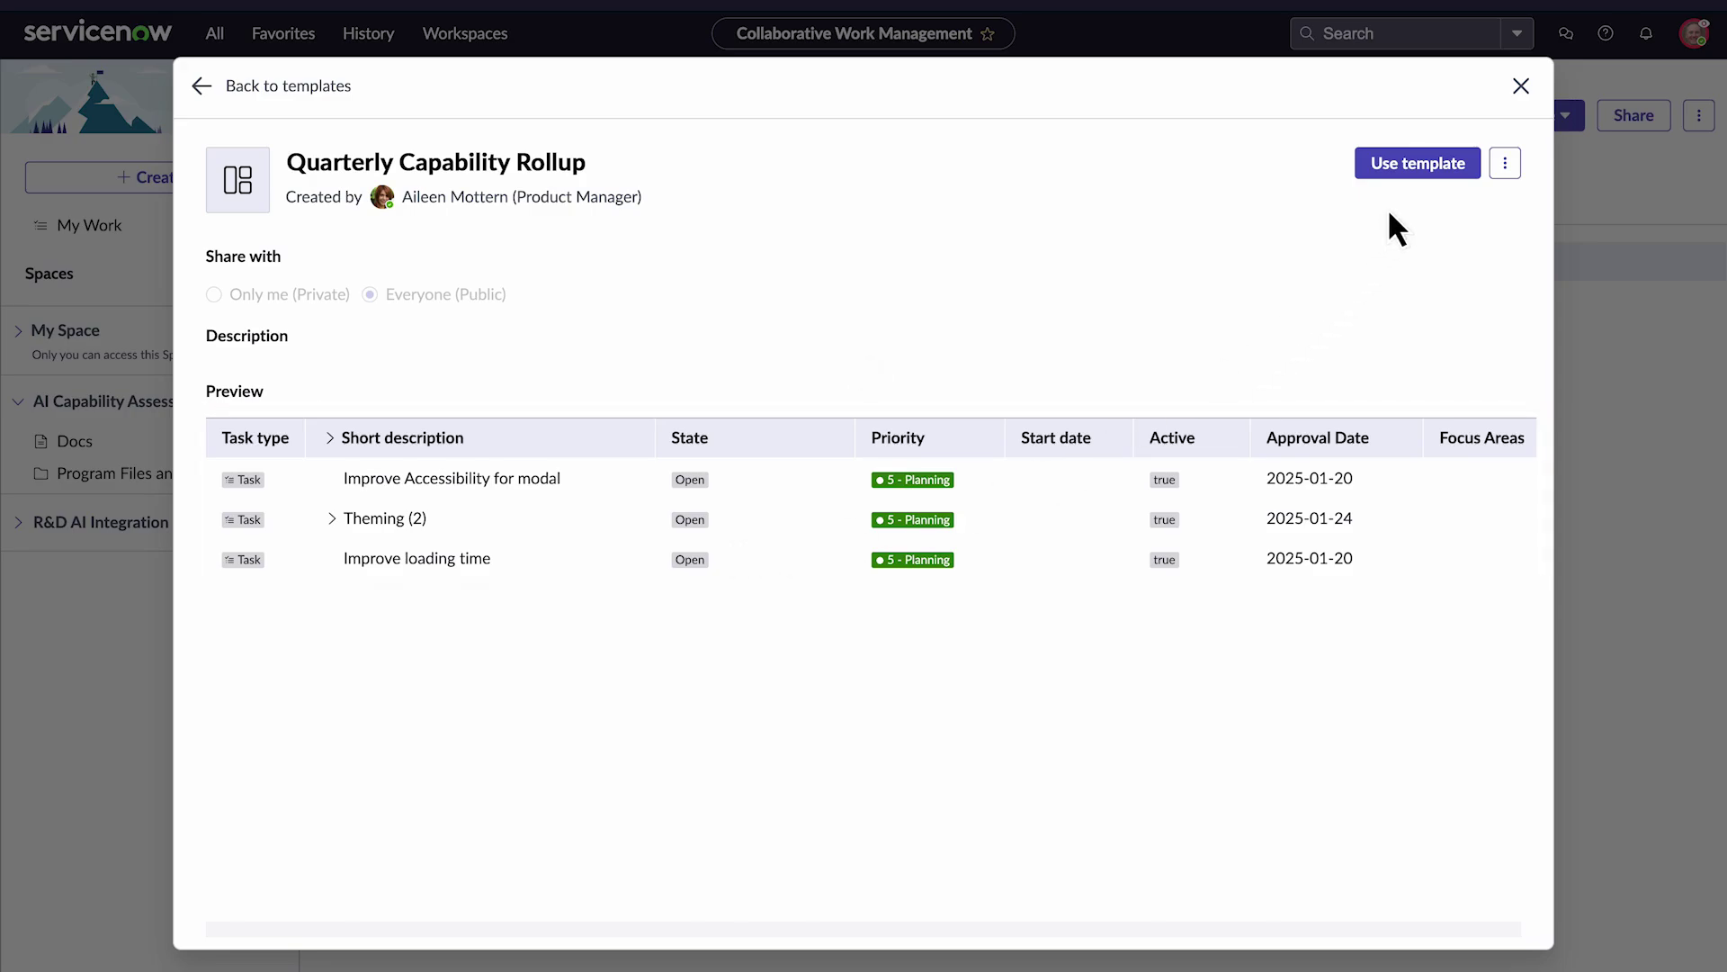
left_click(1418, 163)
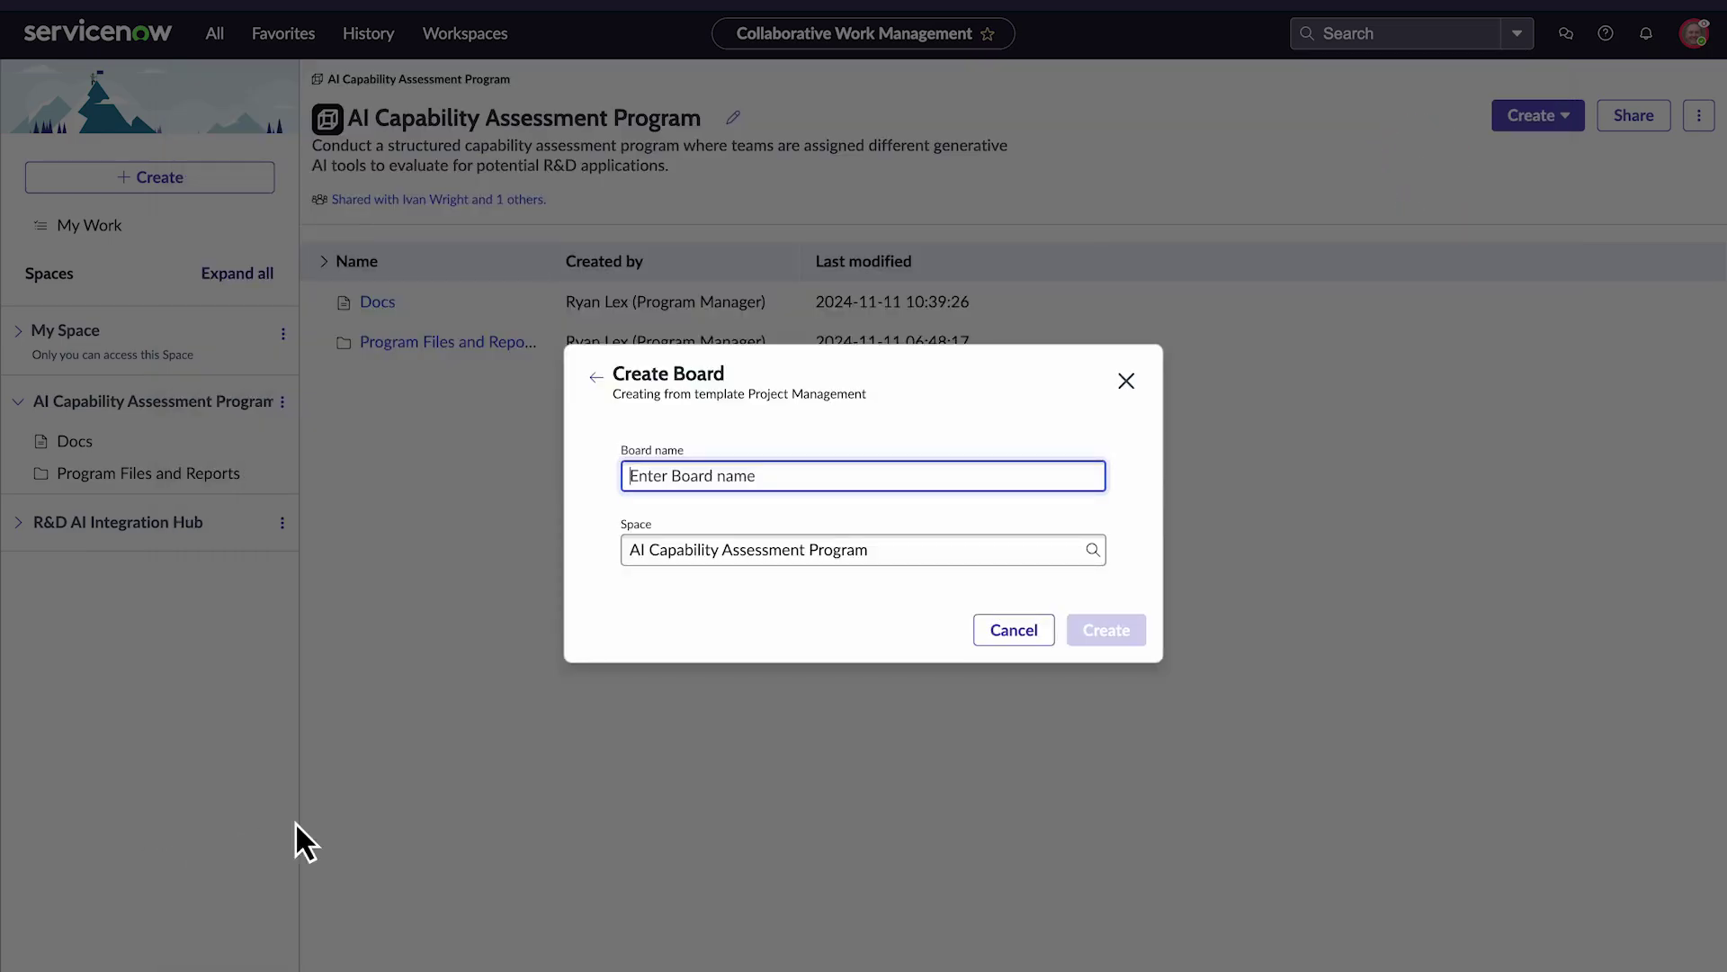
left_click(834, 474)
type("Q1 AI Capability Rollout")
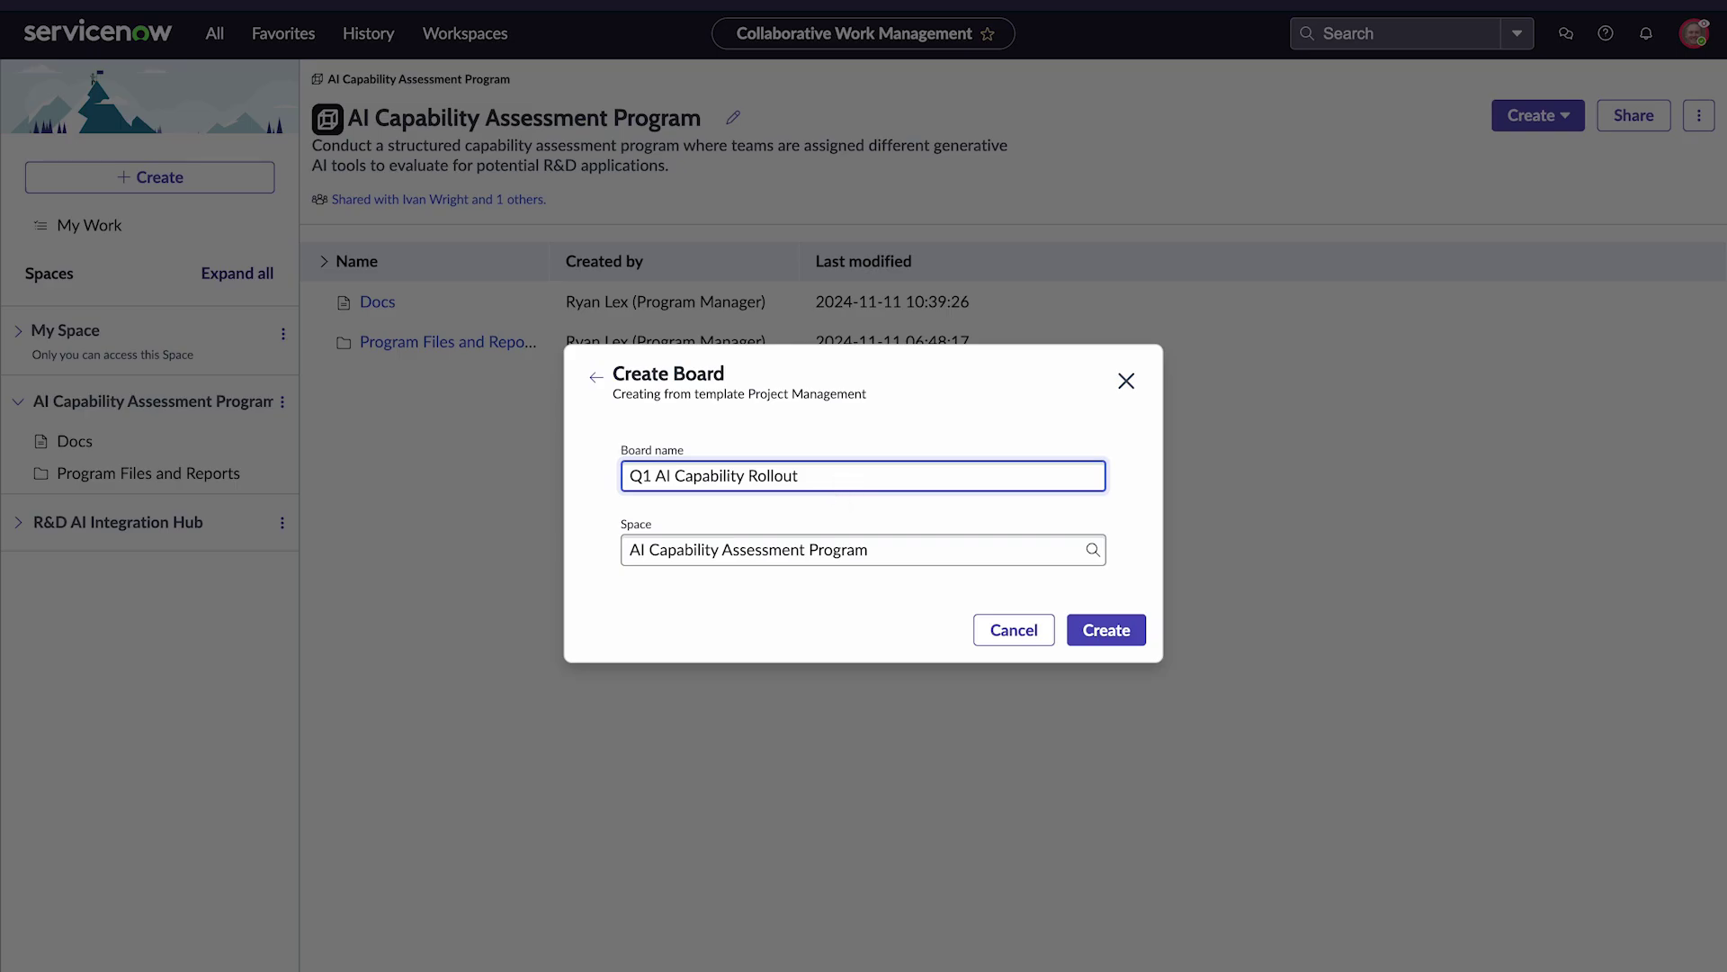
- Create the Q1 AI Capability Rollout board and add an evaluation-metrics description
left_click(1108, 629)
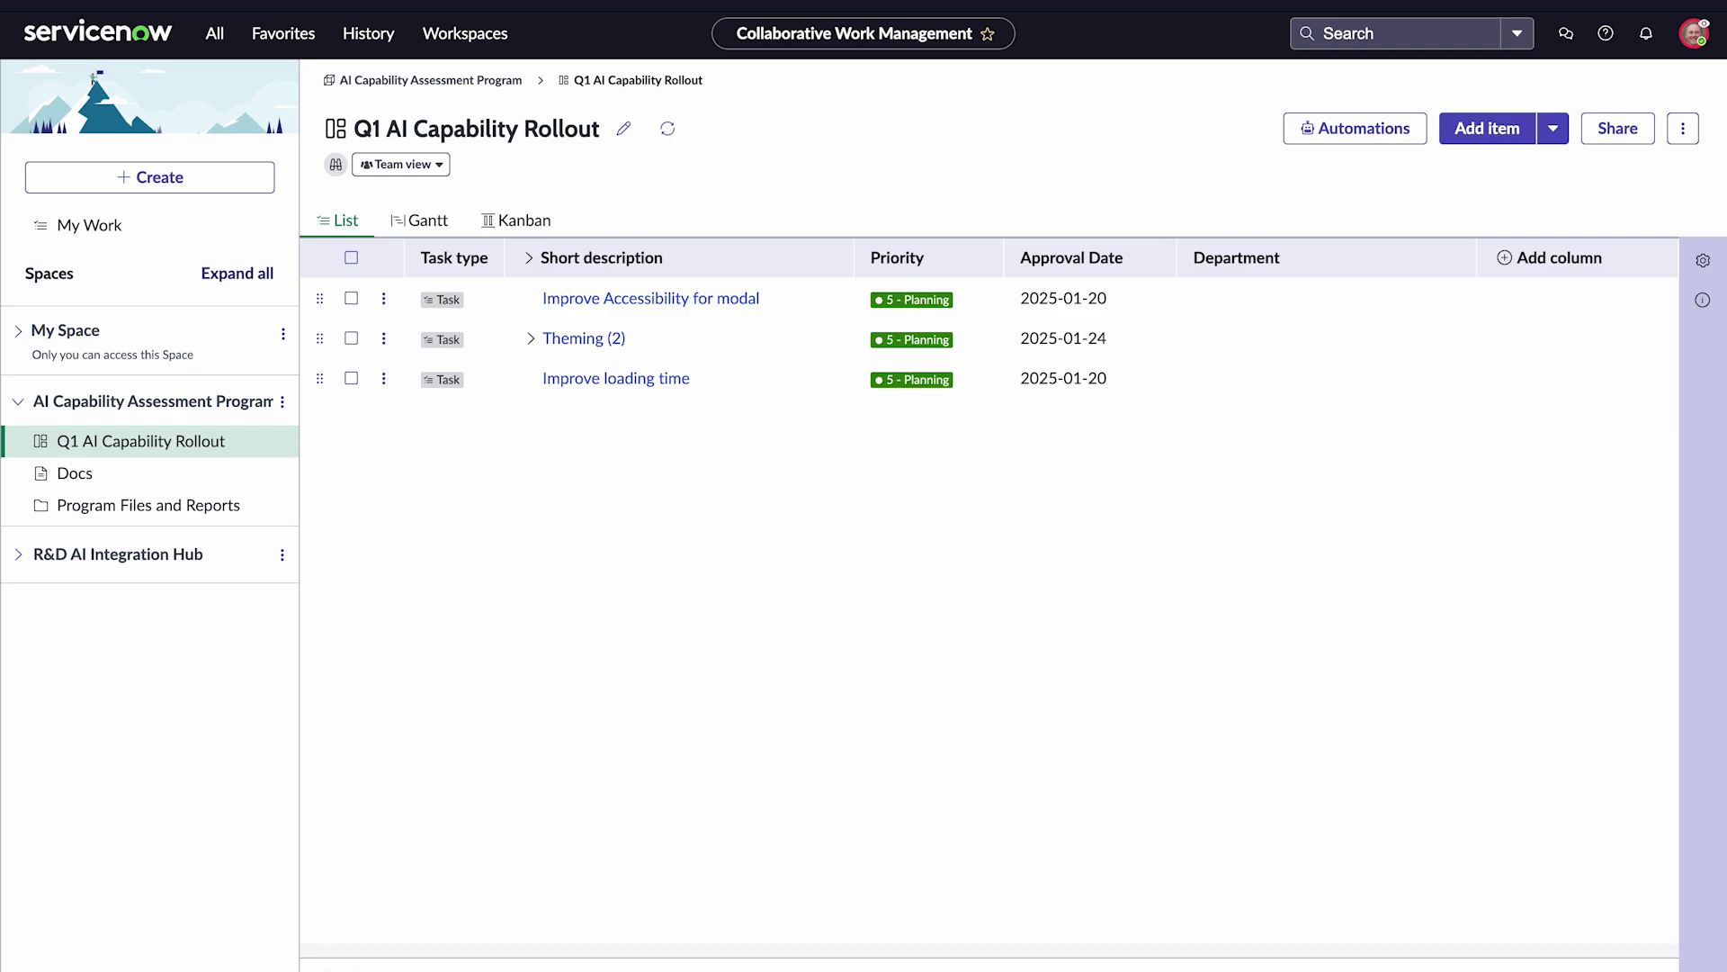
left_click(623, 125)
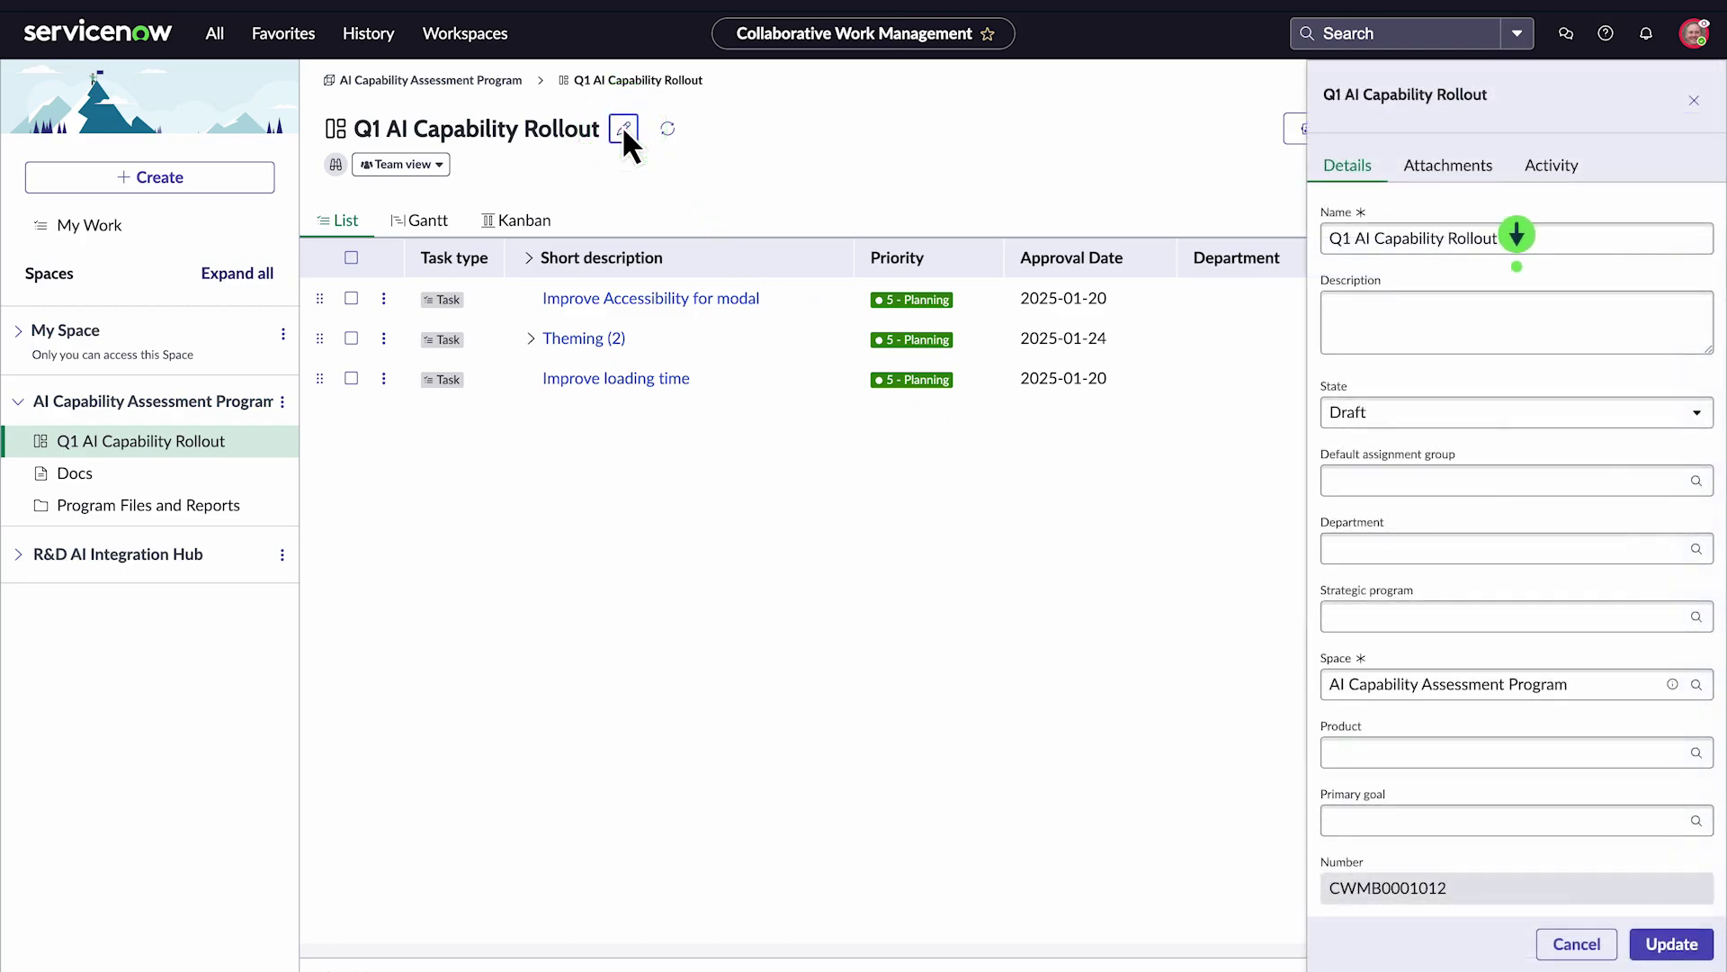
left_click(1423, 326)
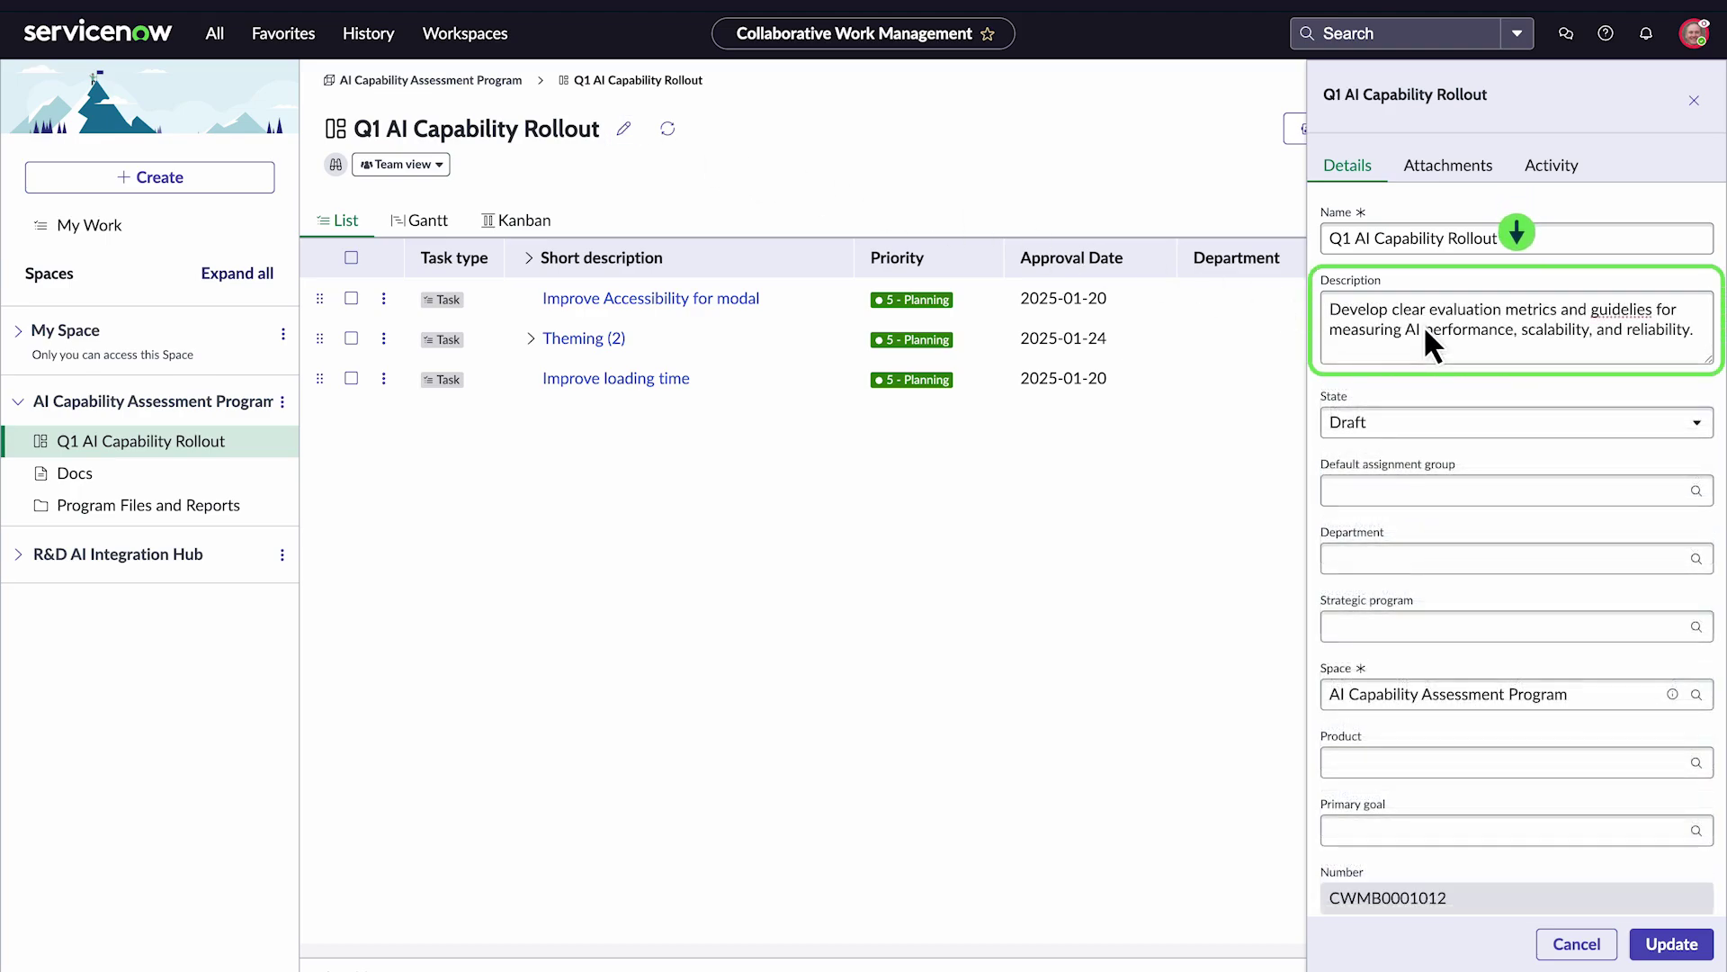
left_click(1671, 945)
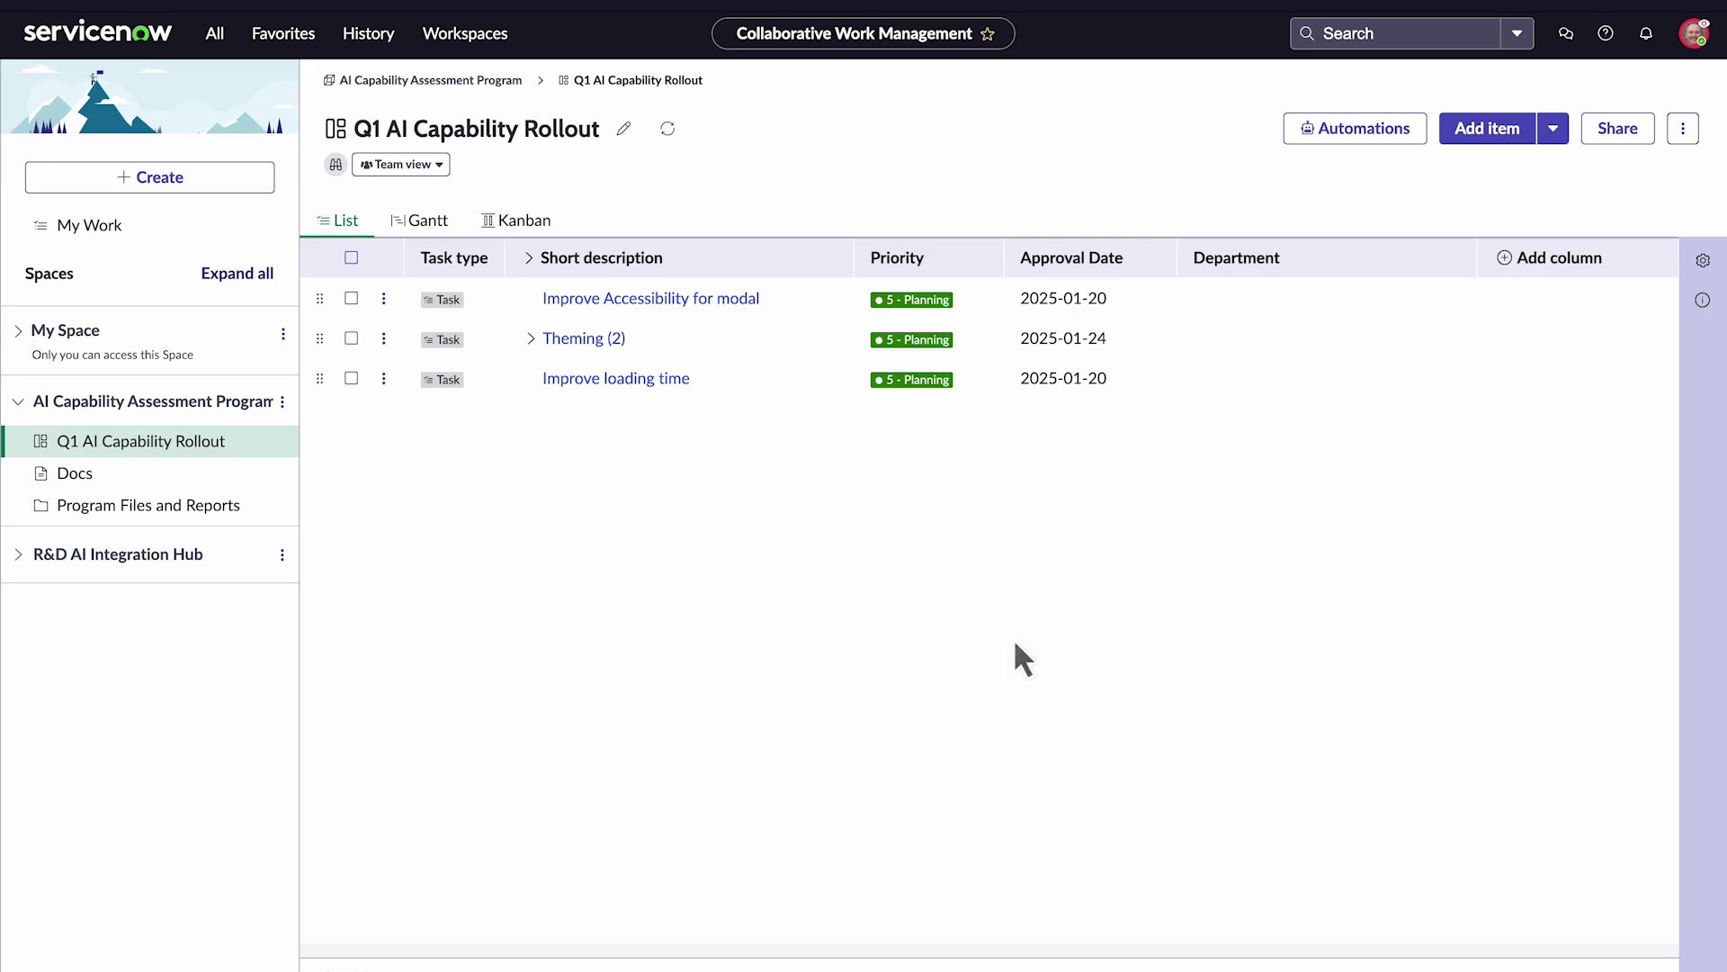
- Add an Assigned to column to the board's list view
left_click(1703, 260)
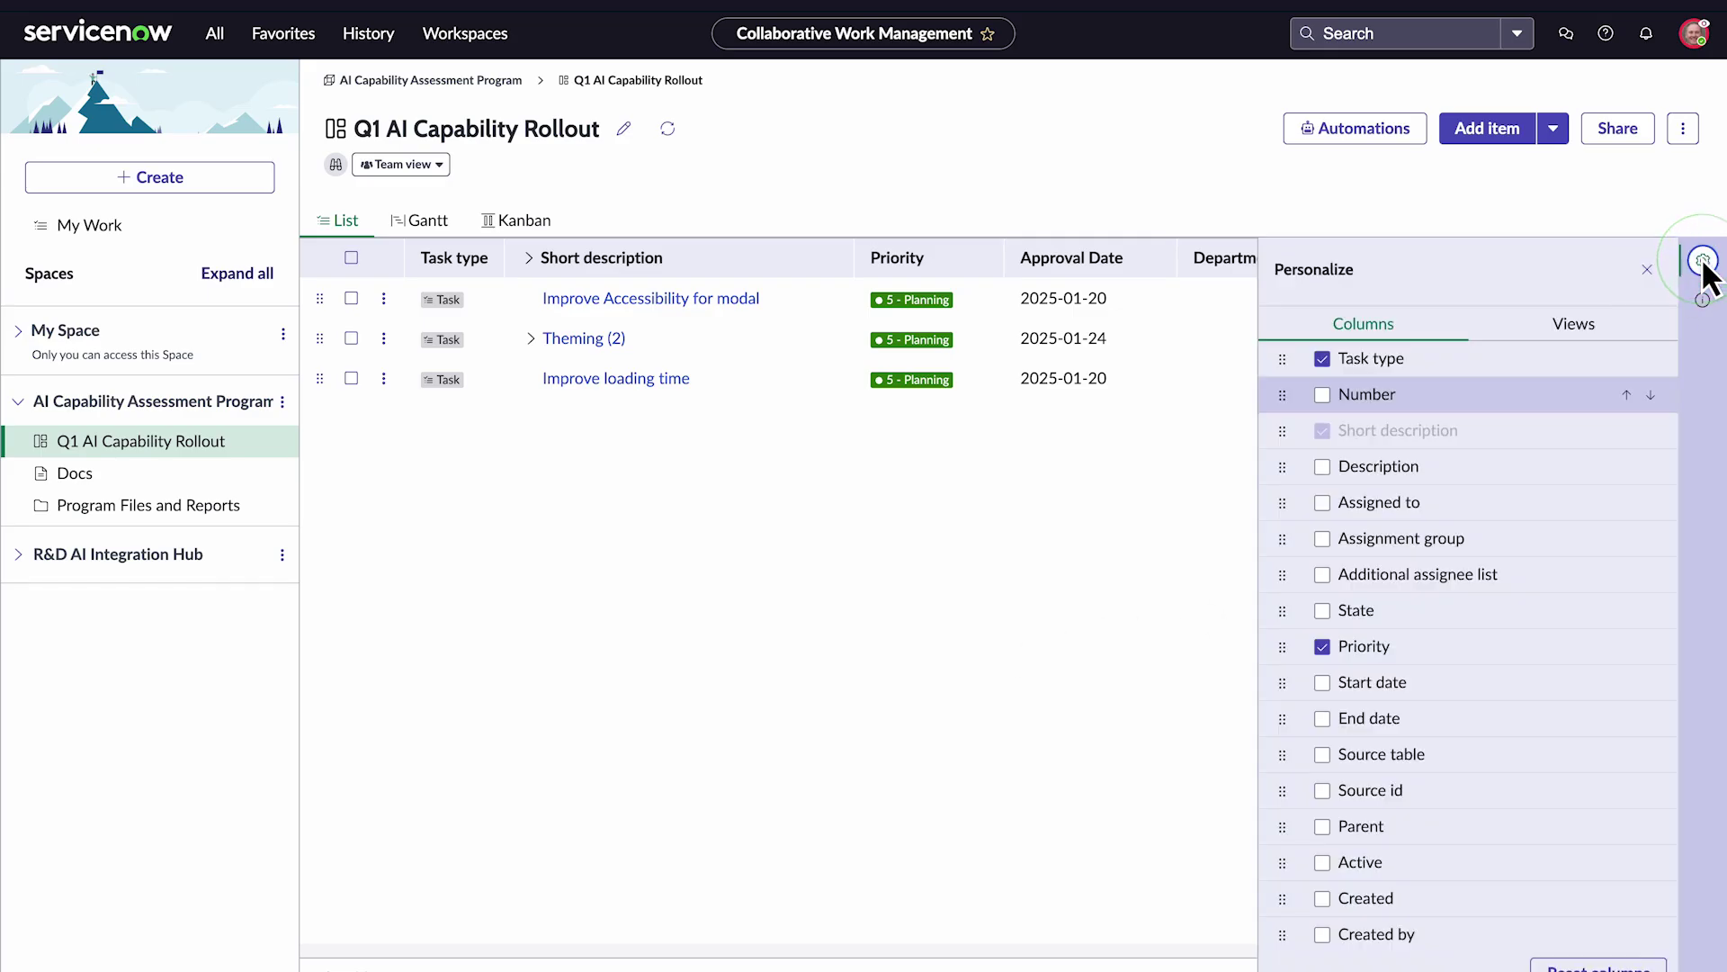
left_click(1321, 502)
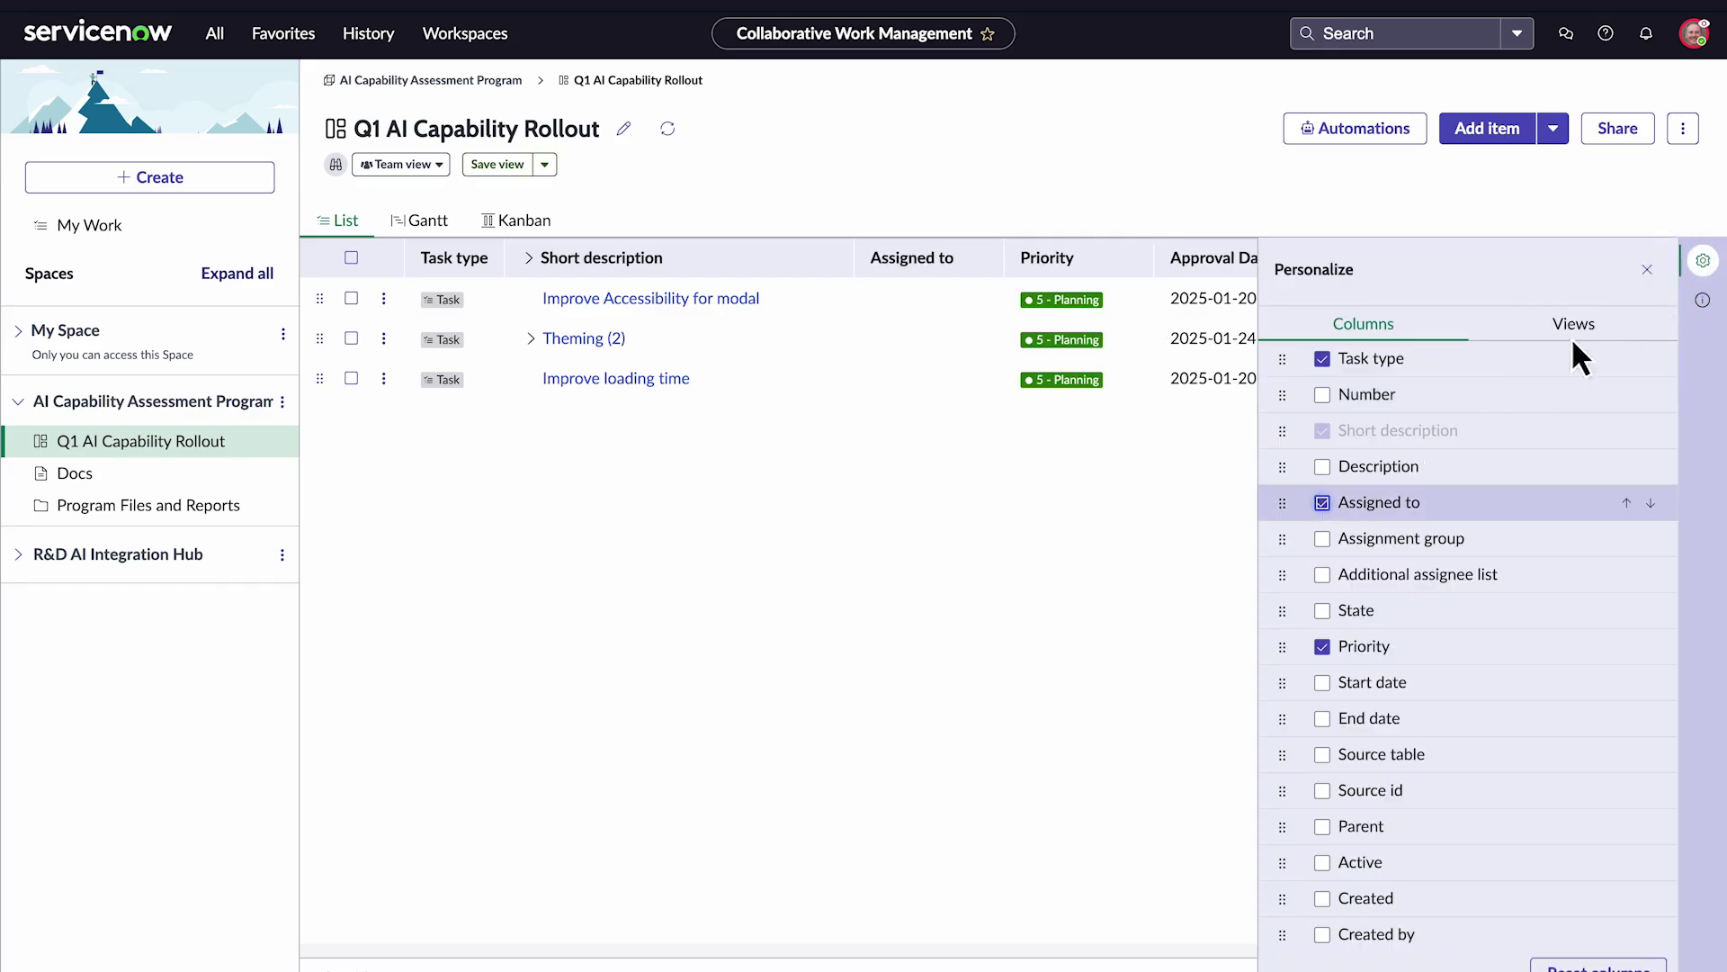
left_click(1703, 260)
- Assign the Improve Accessibility for modal task to the program manager with priority 3 - Moderate
left_click(657, 298)
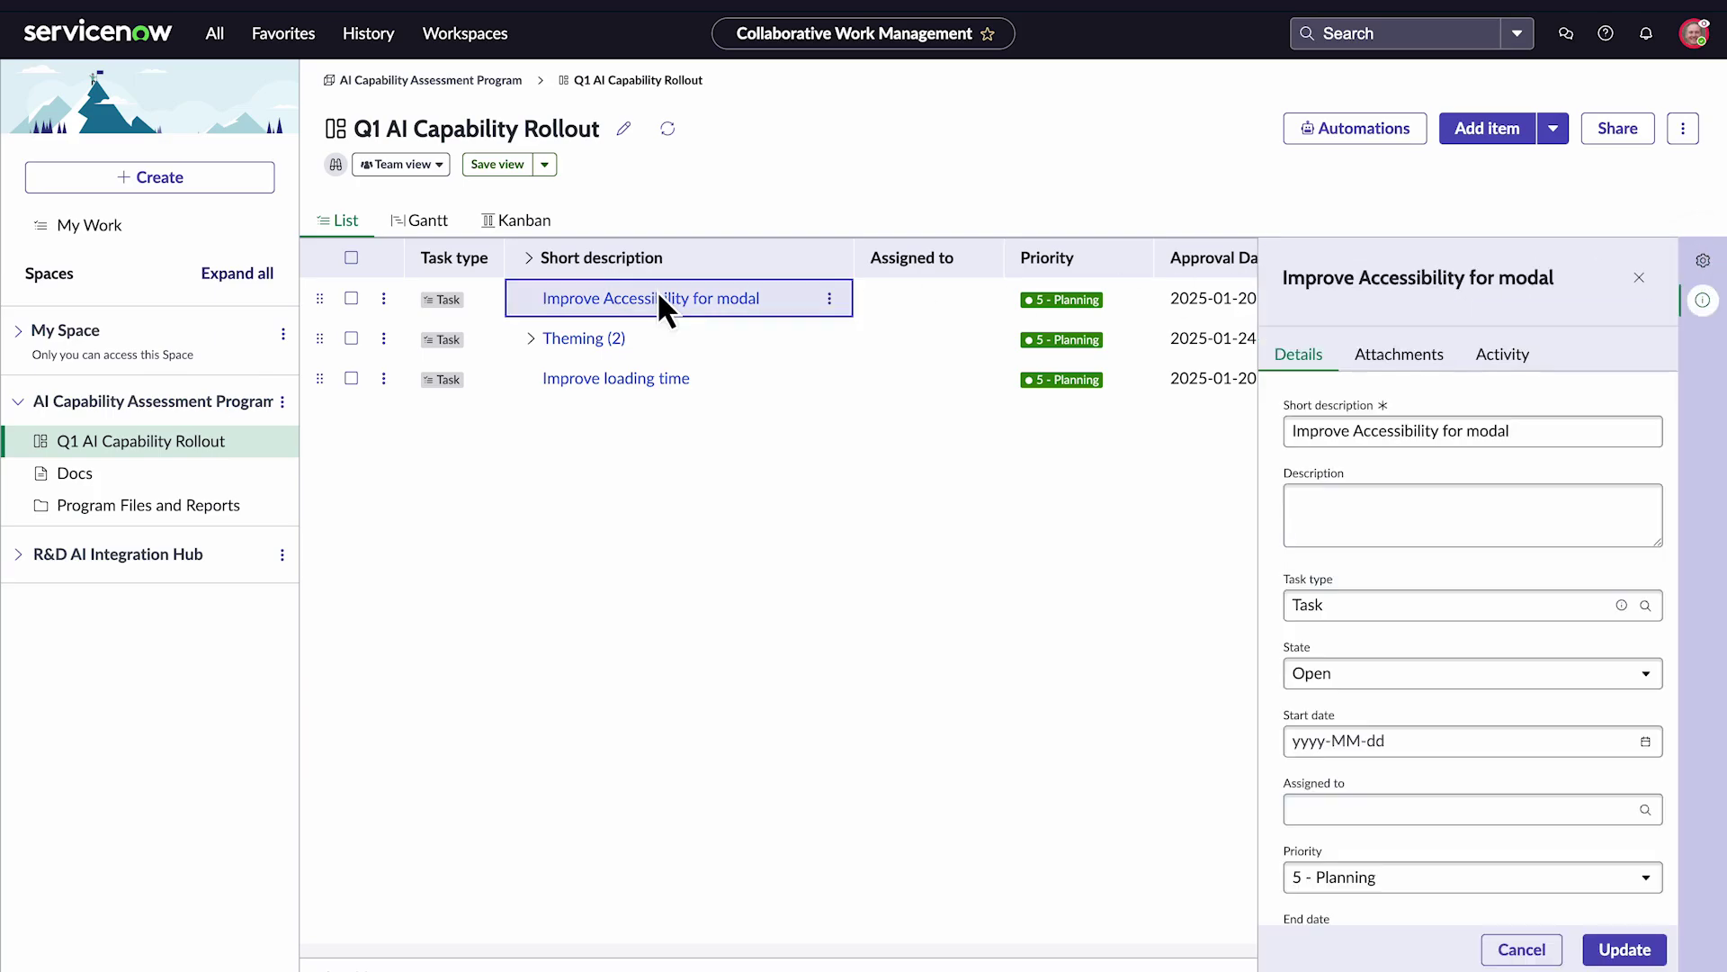
left_click(1396, 810)
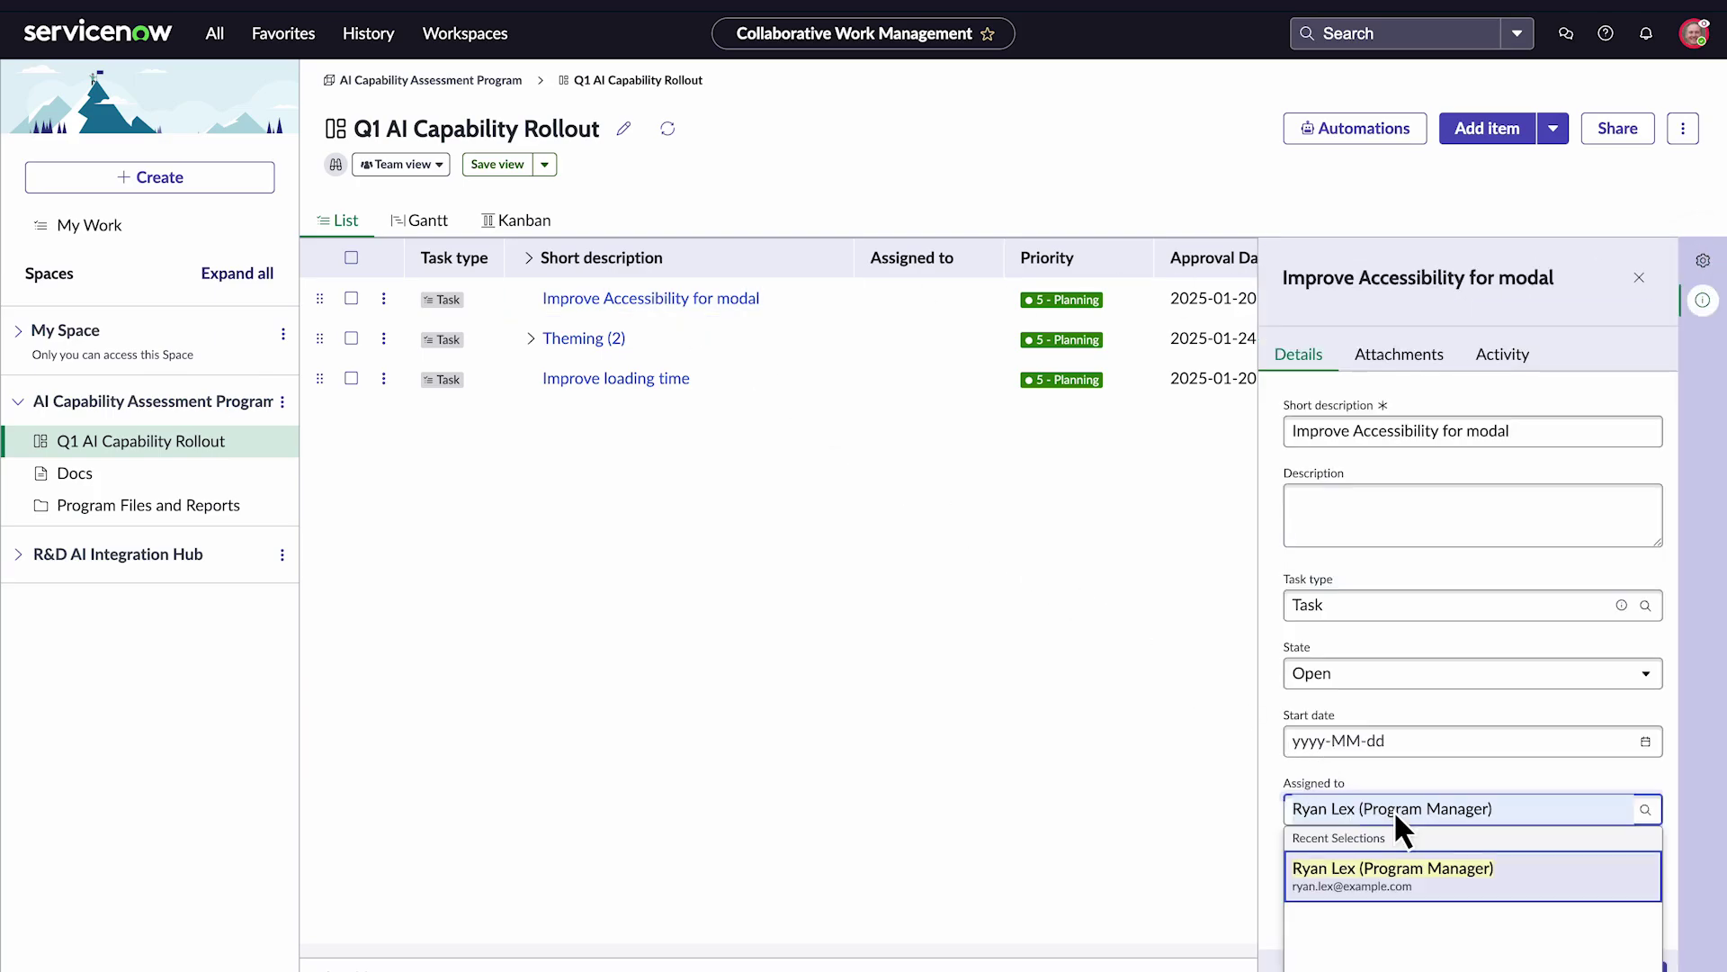
left_click(1395, 861)
left_click(1394, 877)
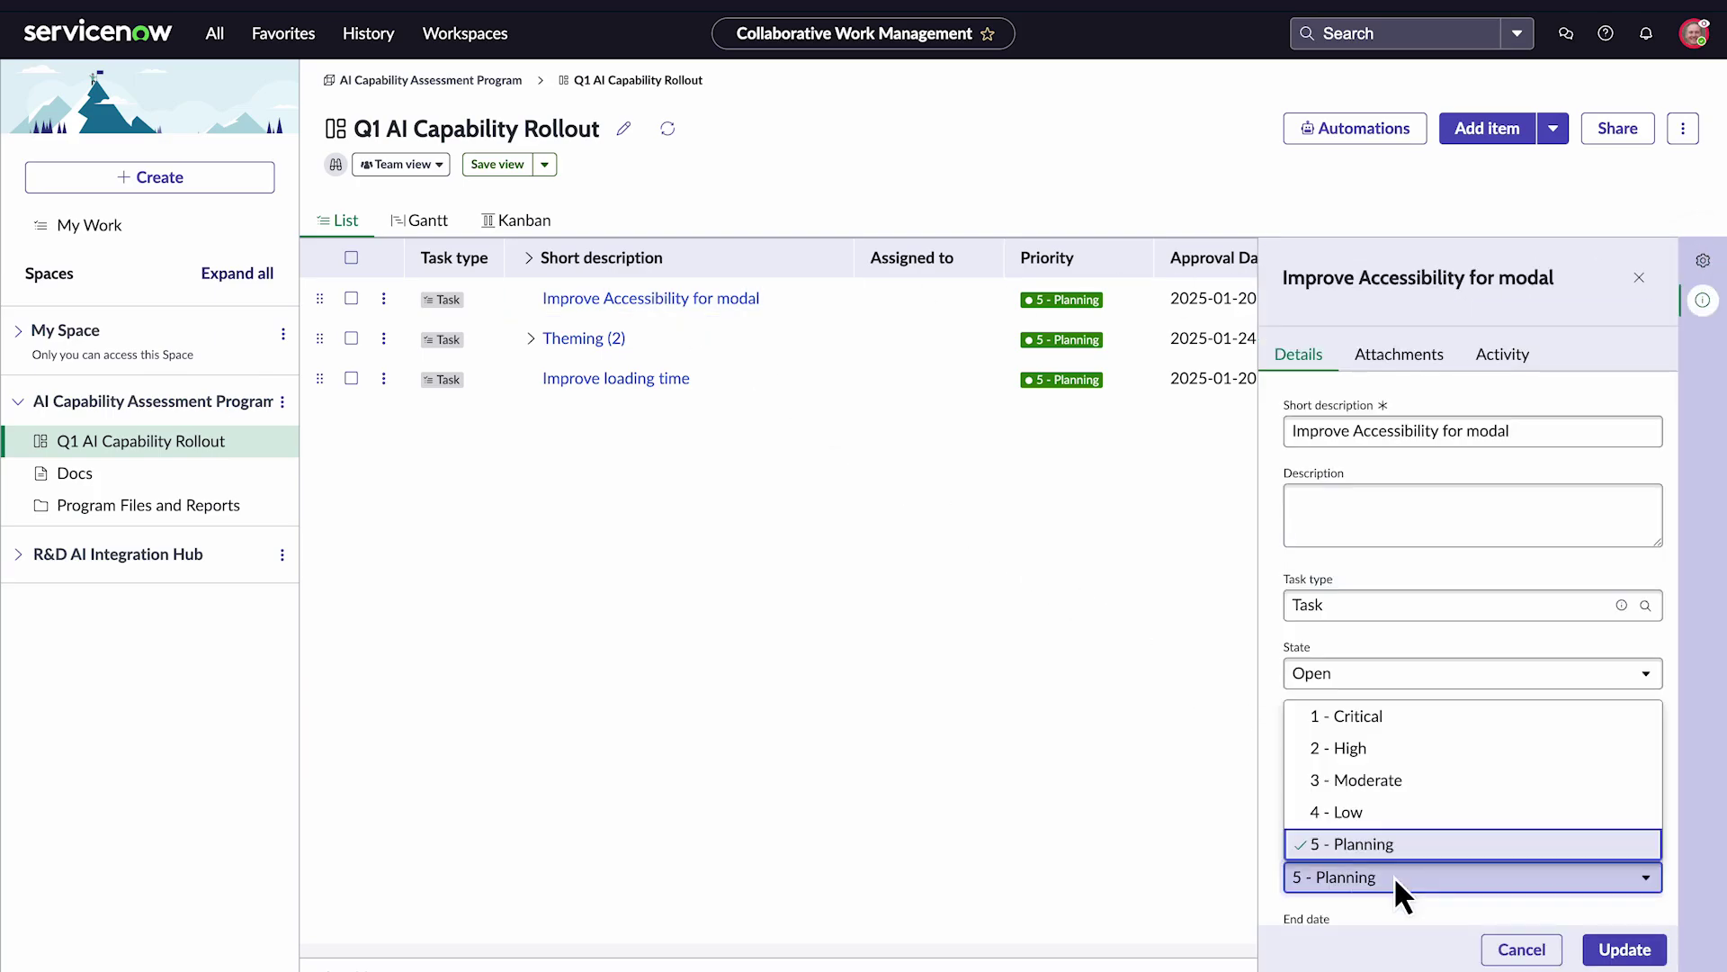
left_click(1395, 779)
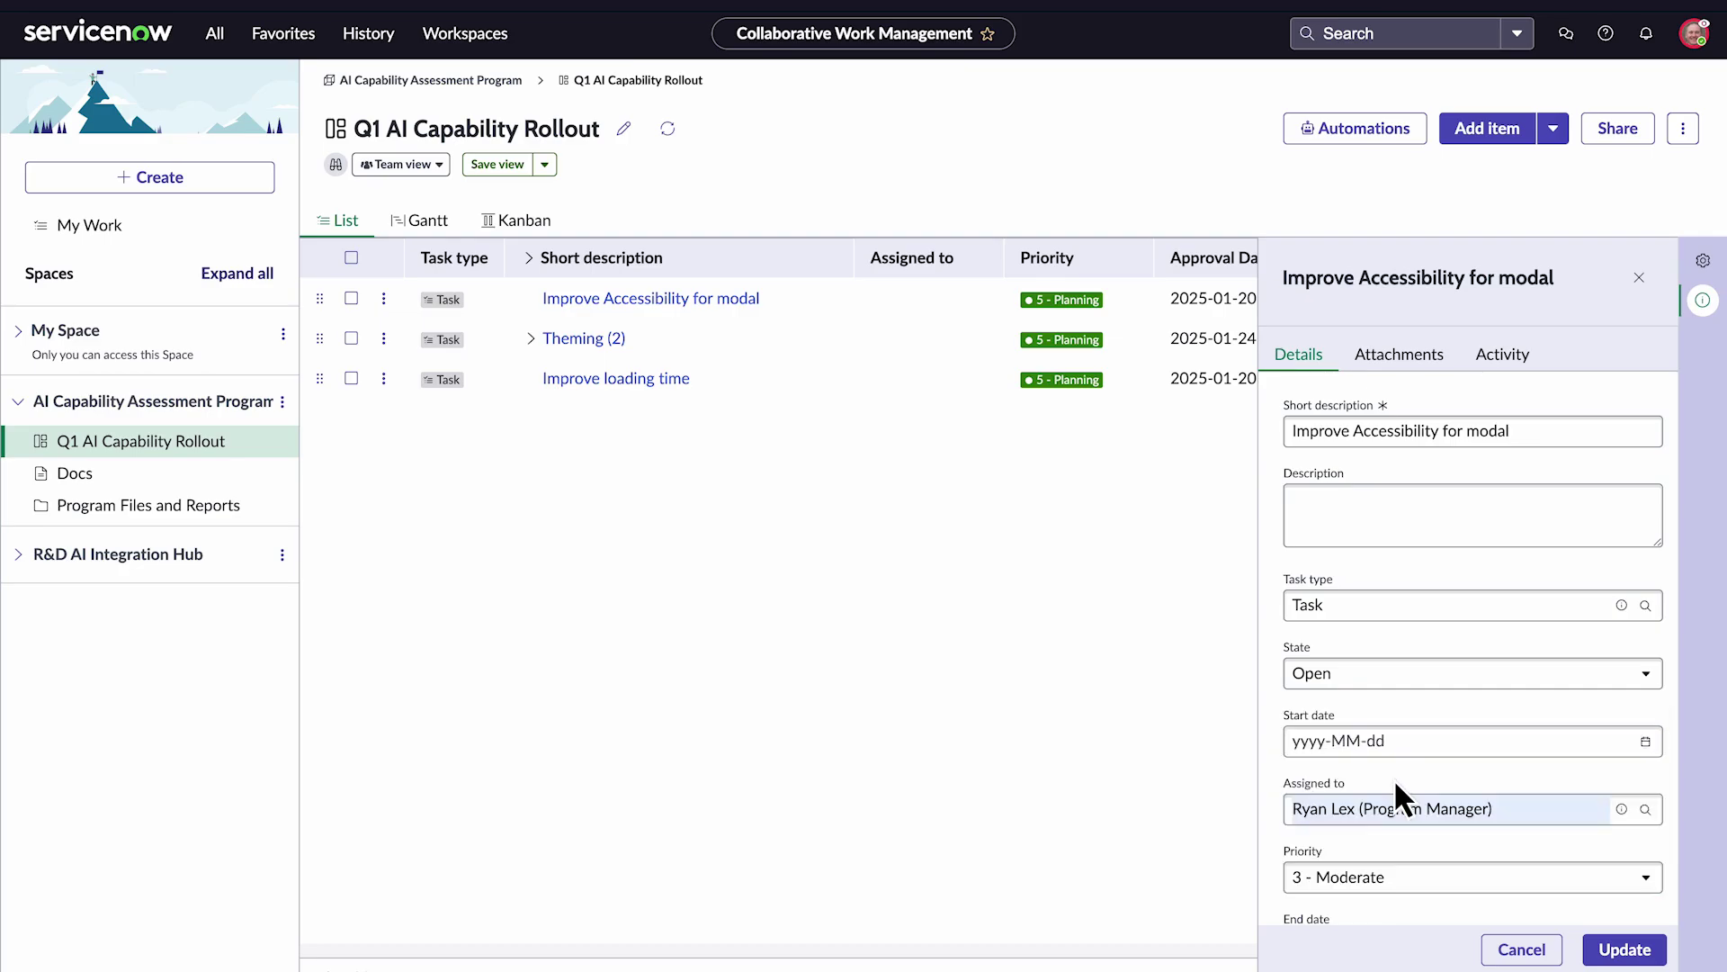
left_click(1627, 952)
- Set the first task's Approval Date to January 27
left_click(1303, 298)
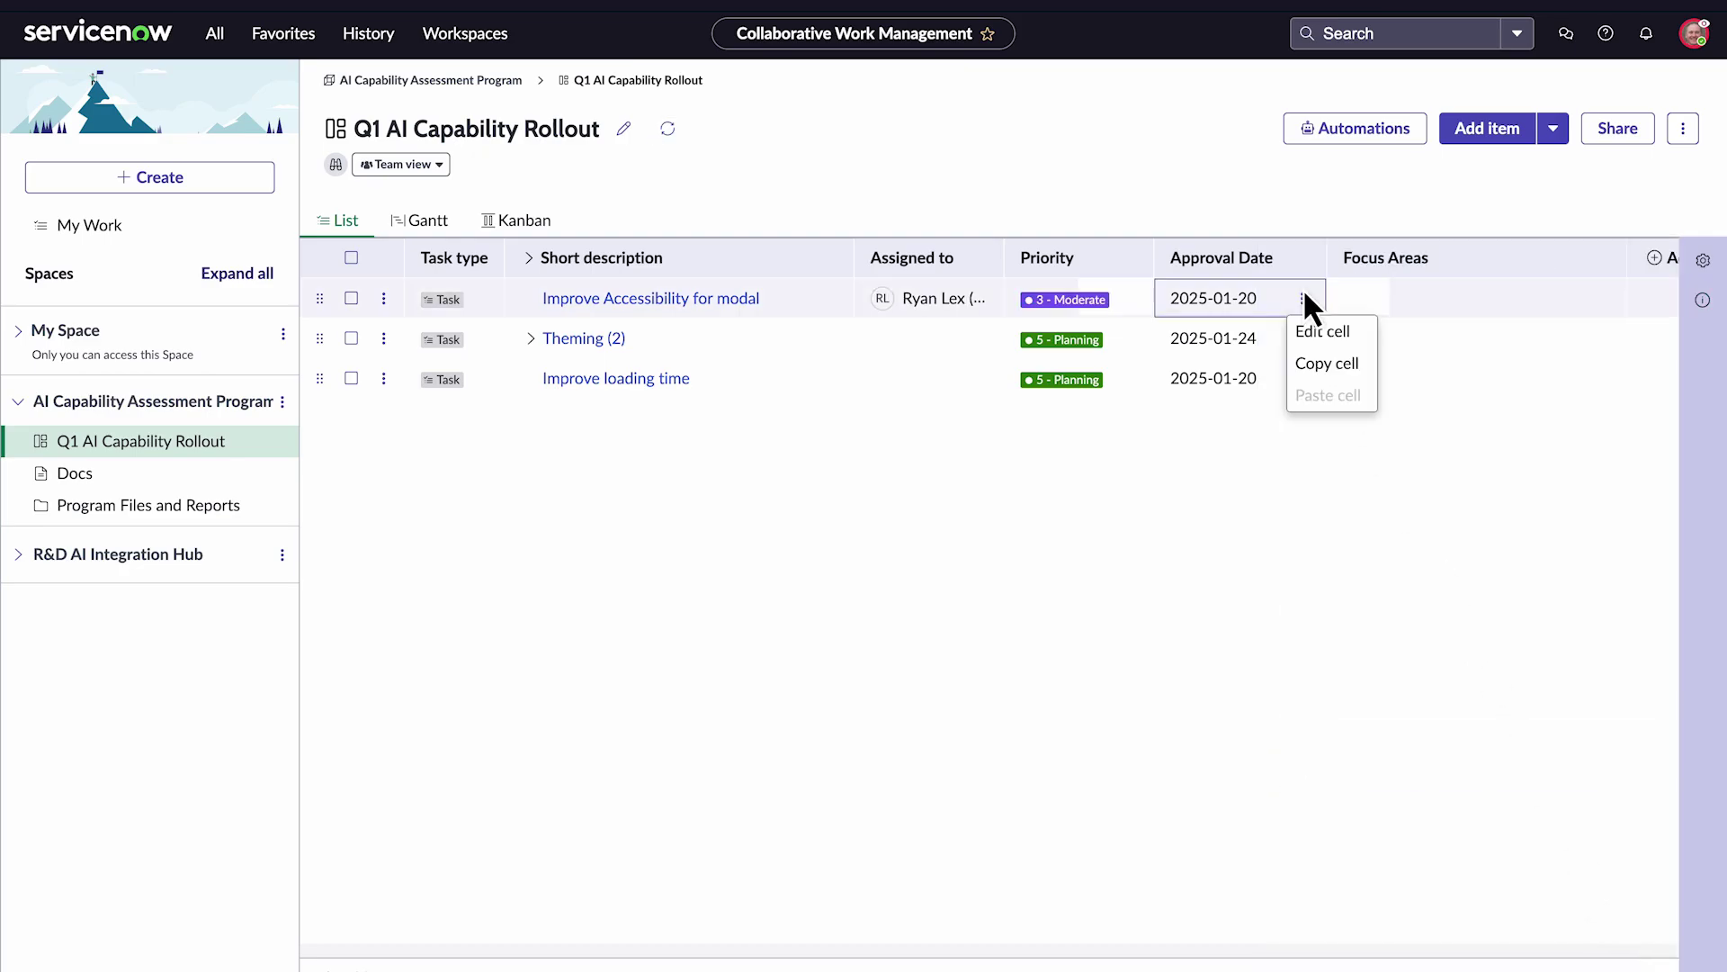
left_click(1334, 337)
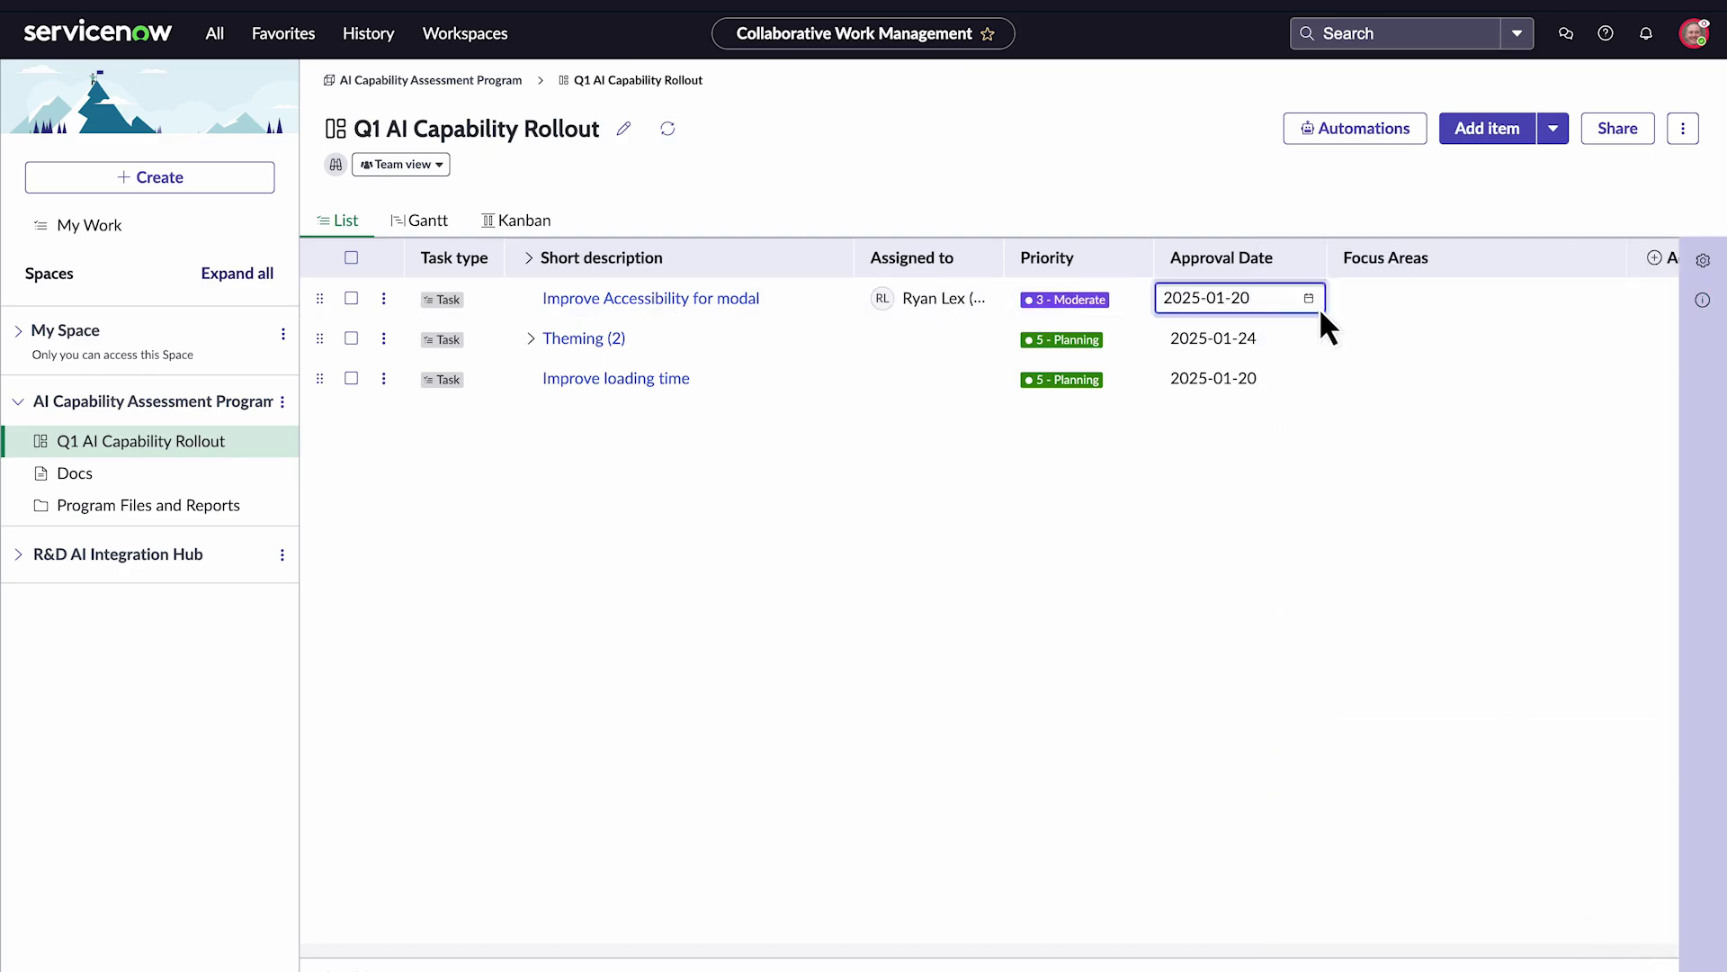
left_click(1307, 298)
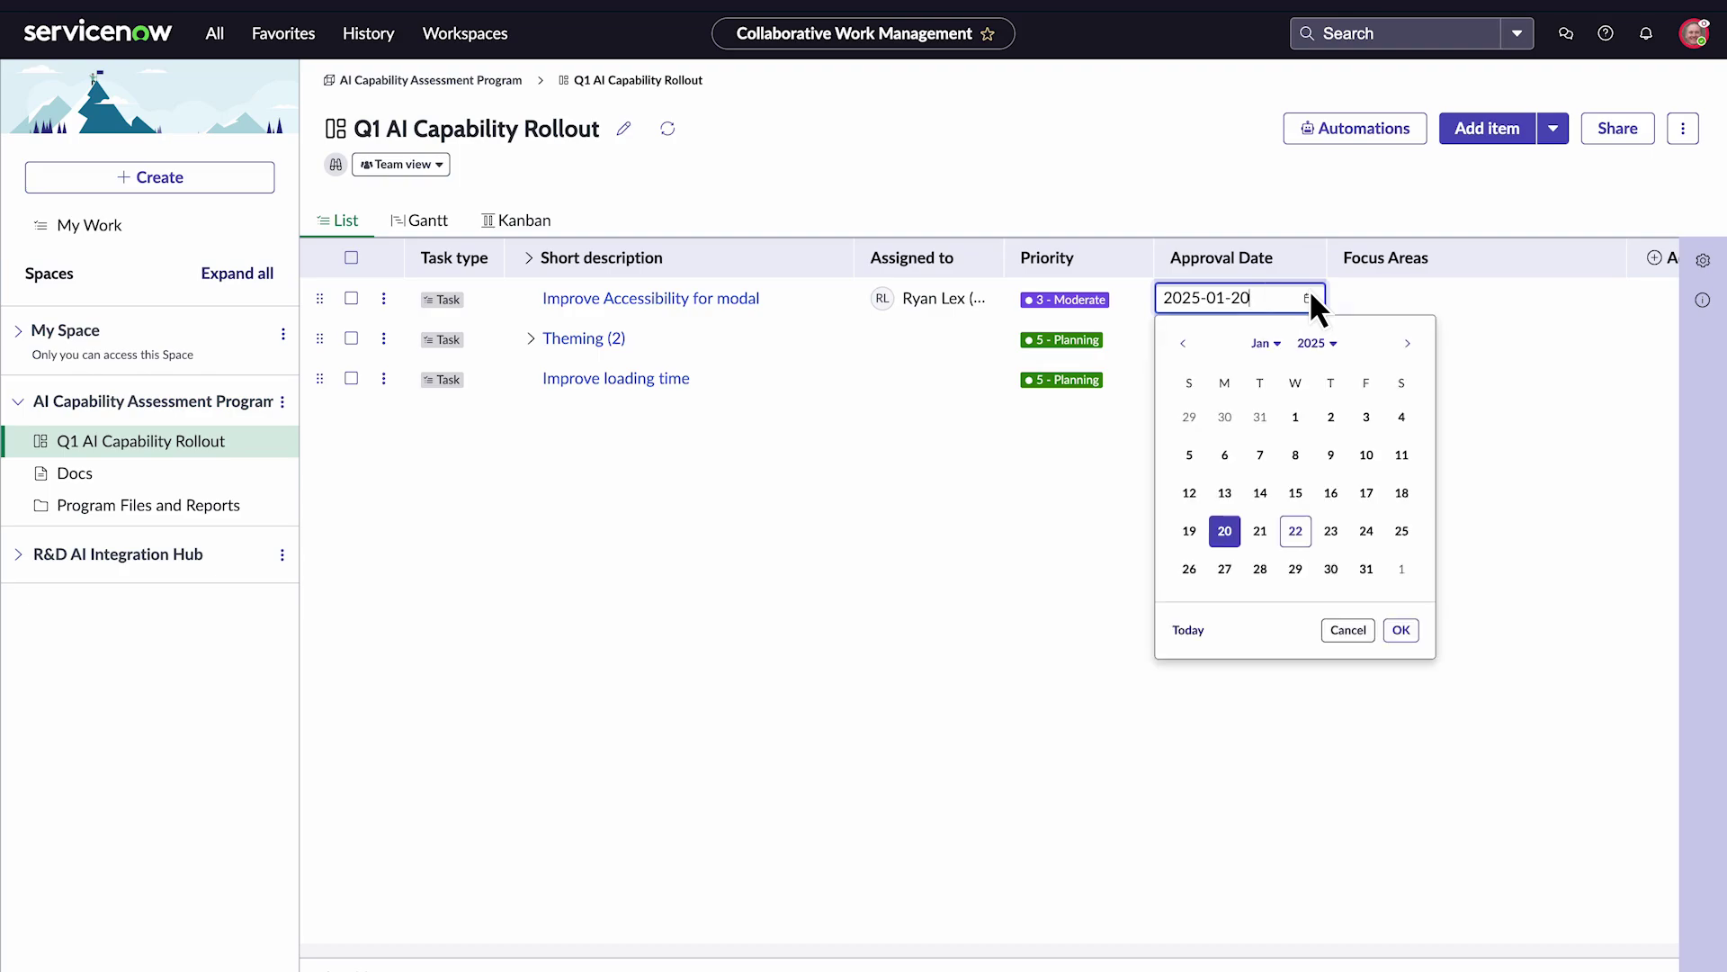
left_click(1226, 570)
left_click(1401, 630)
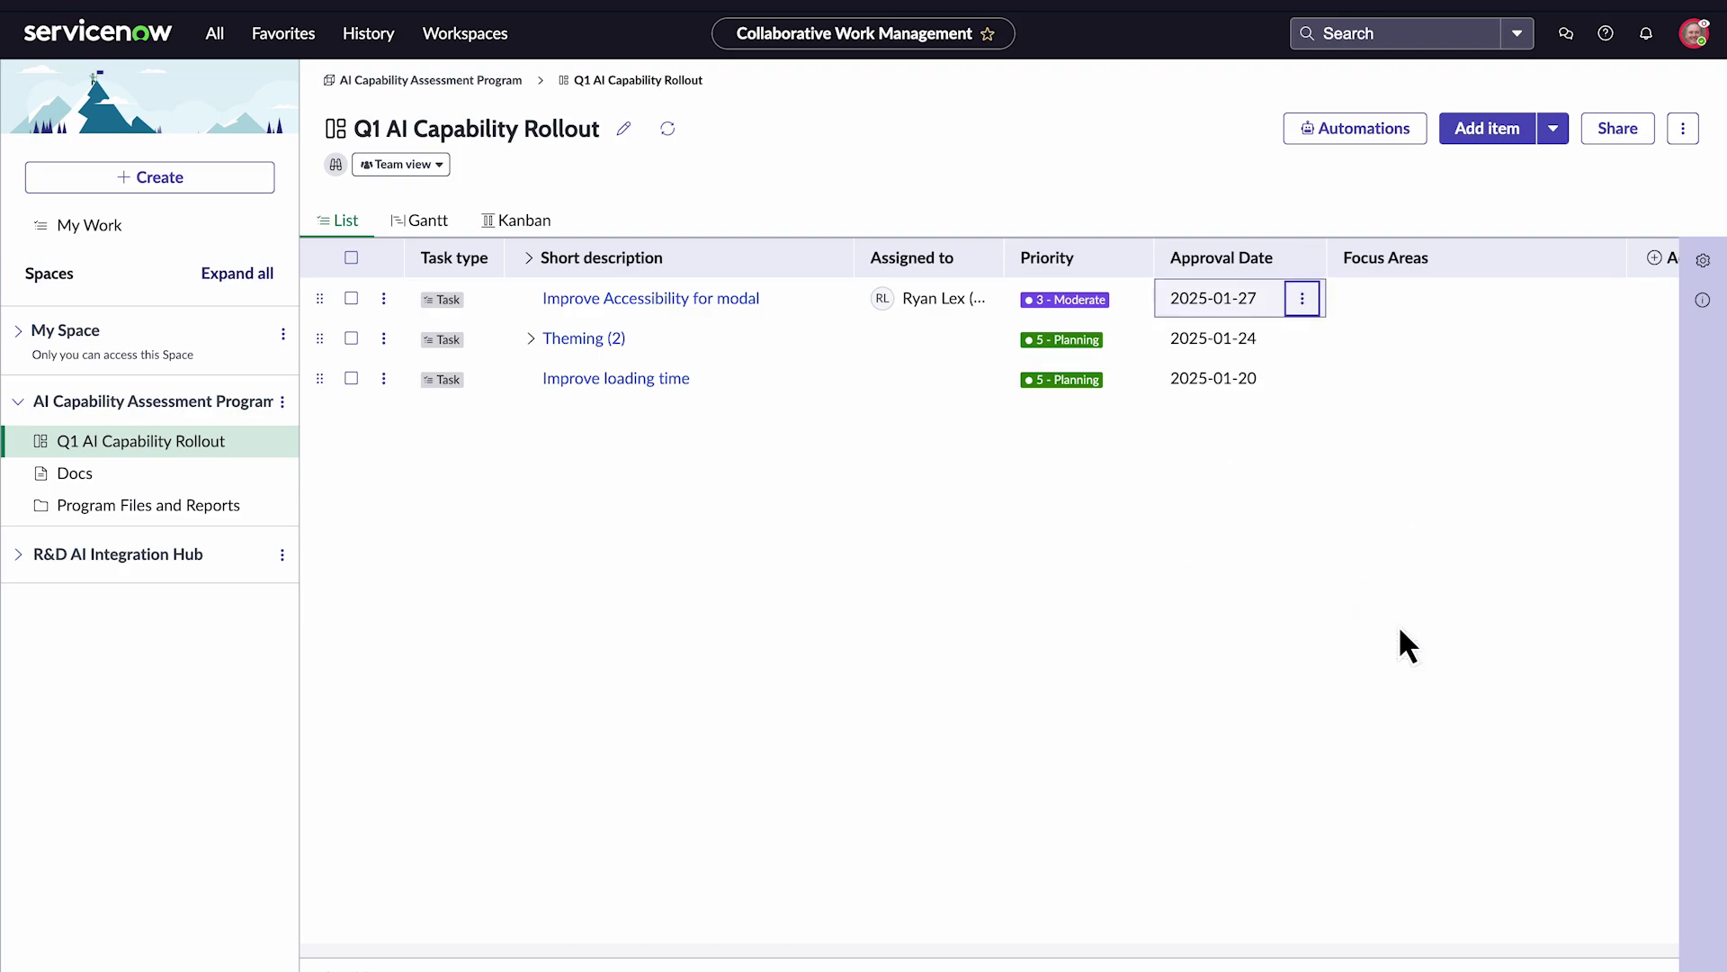
- Tag the first task's Focus Areas with usability
left_click(1595, 295)
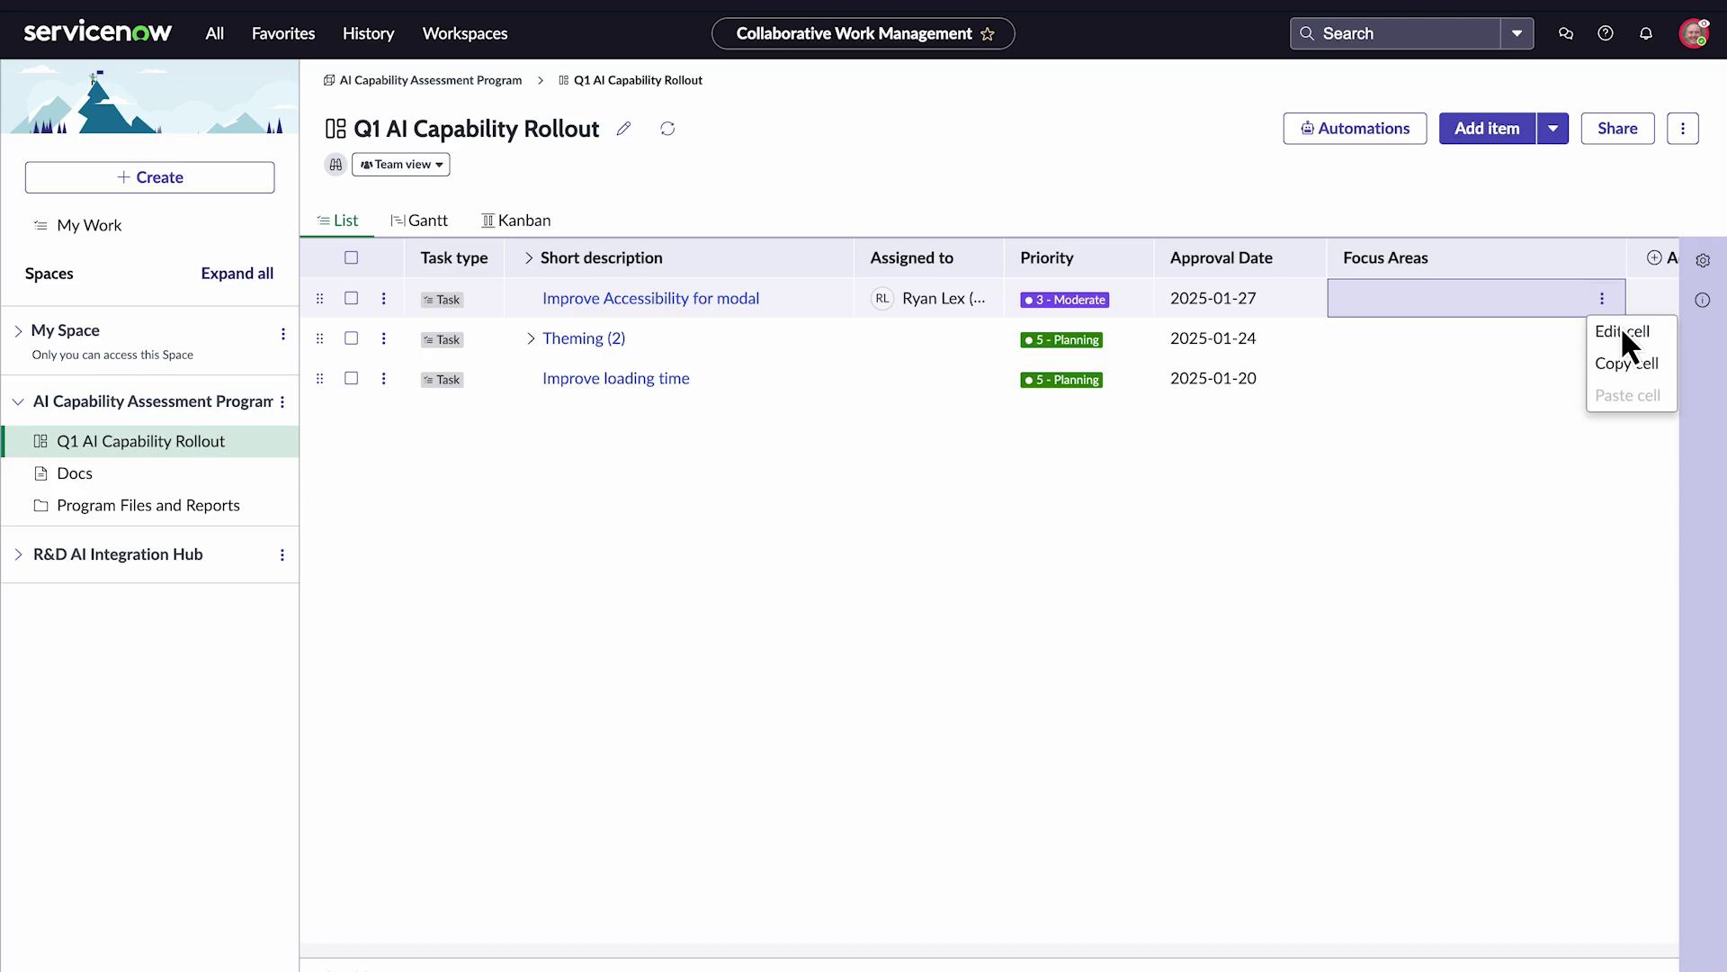
left_click(1623, 331)
type("u")
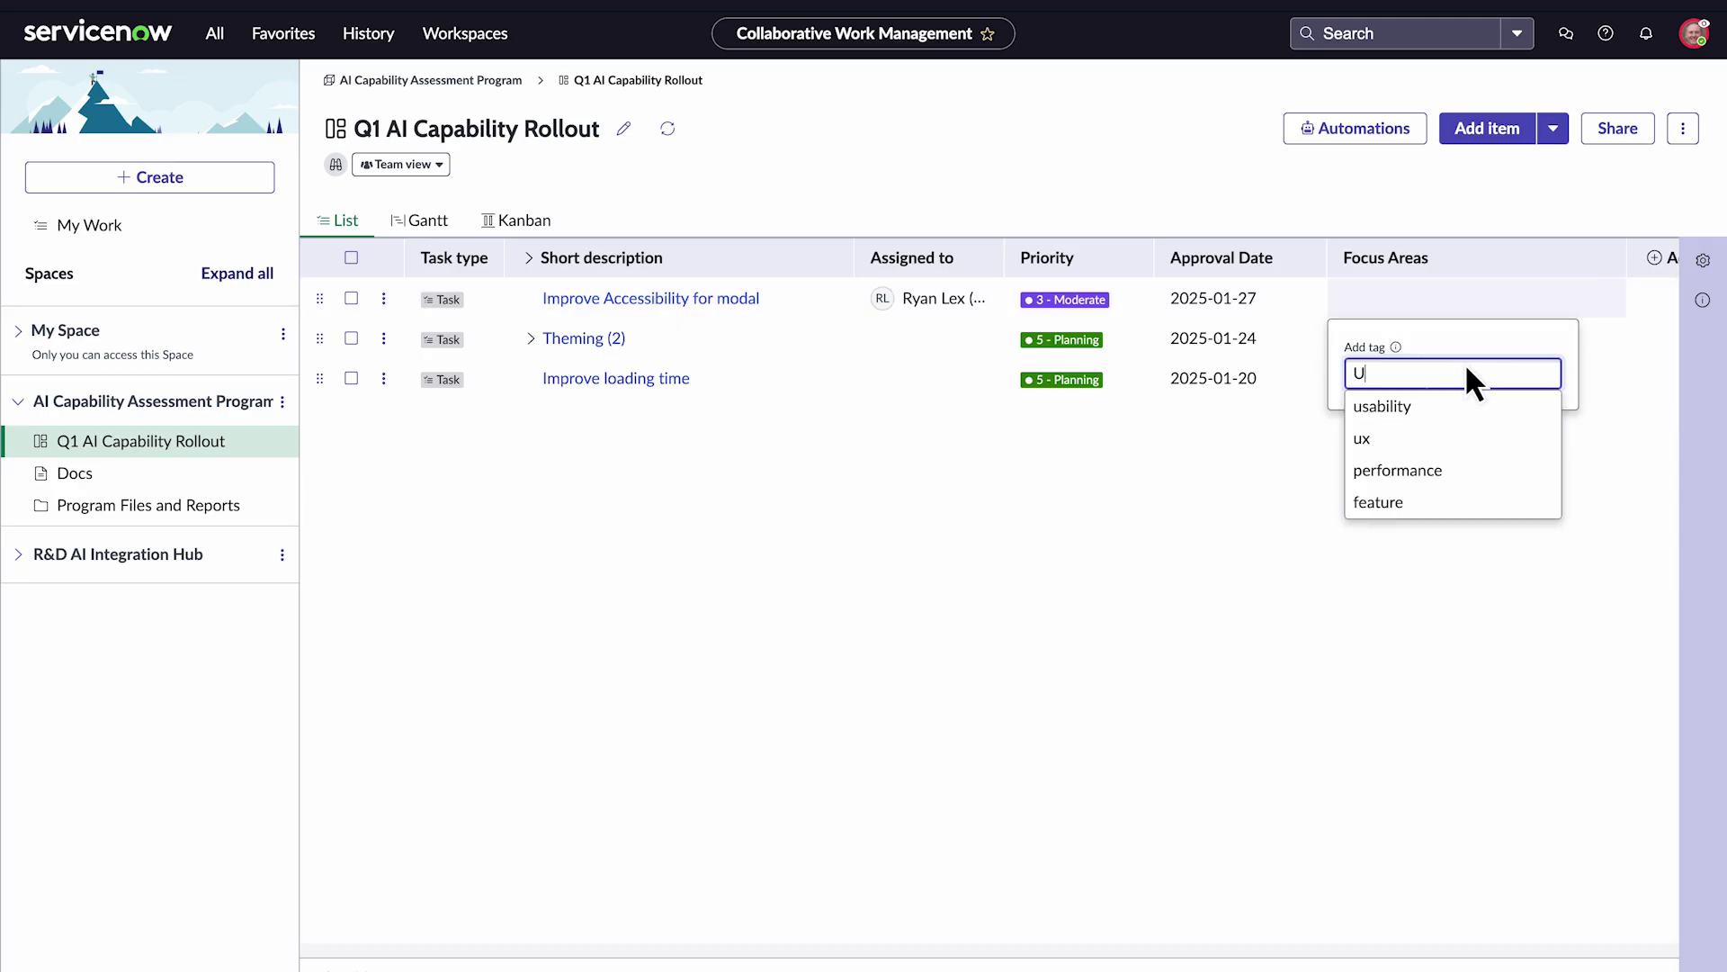
left_click(1405, 397)
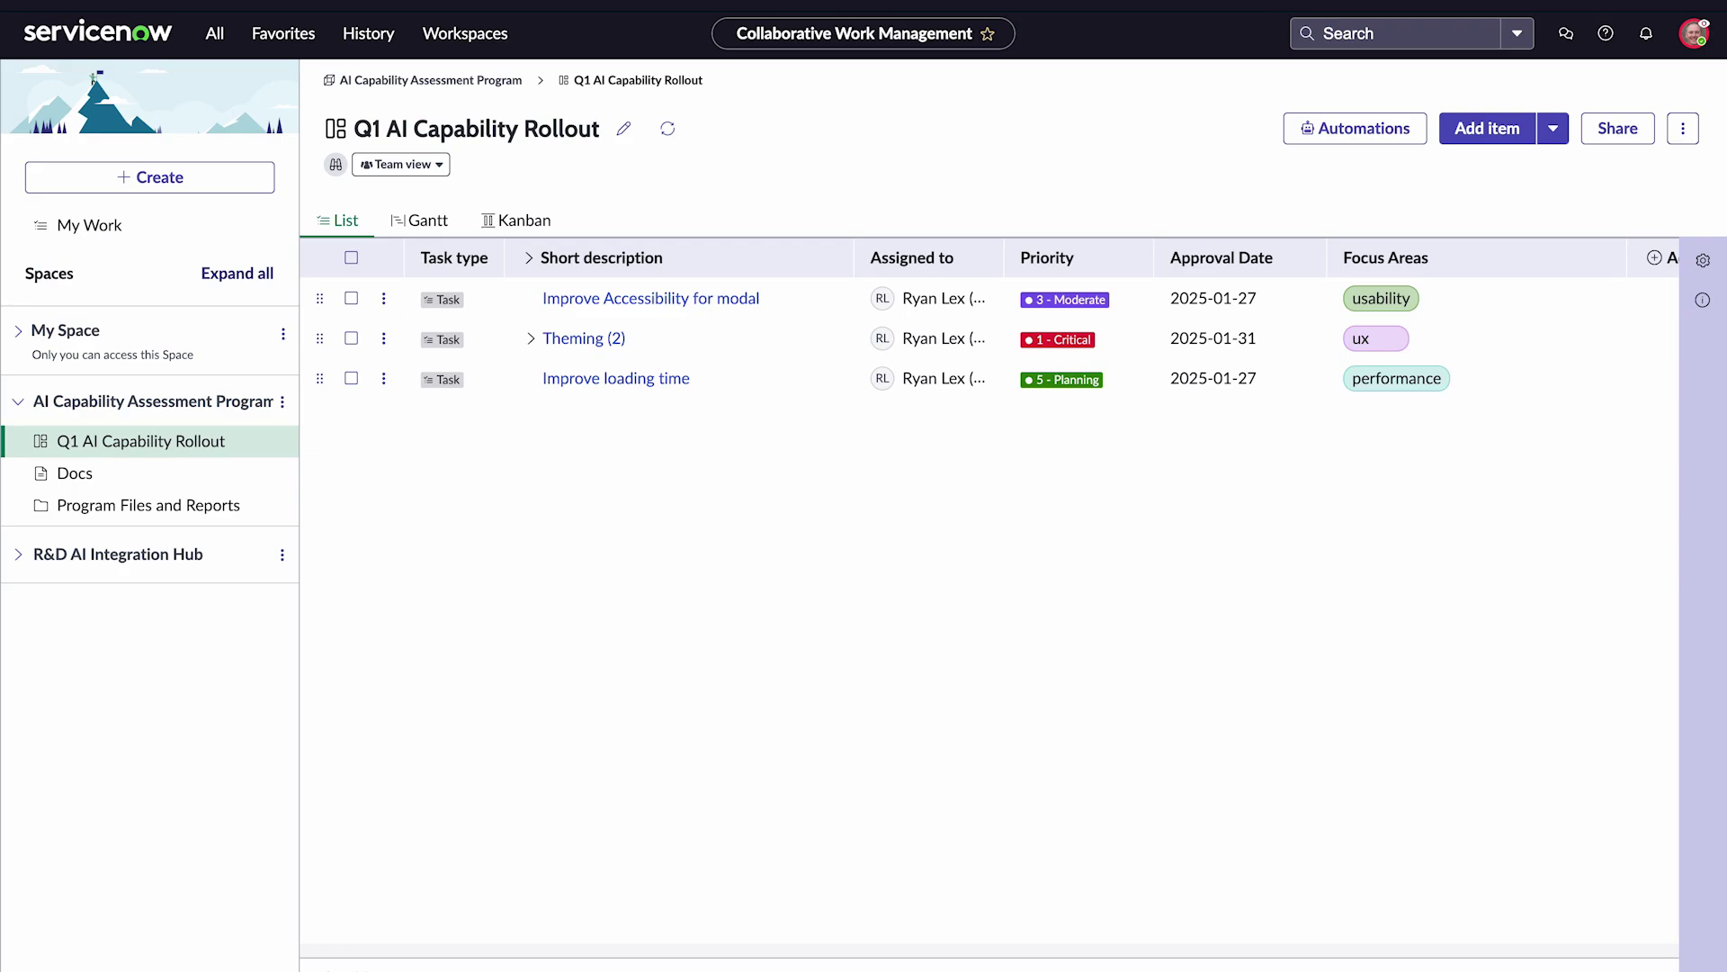
right_click(236, 440)
- Save the board as a template named 'Quarterly AI Capability Rollout'
left_click(1682, 126)
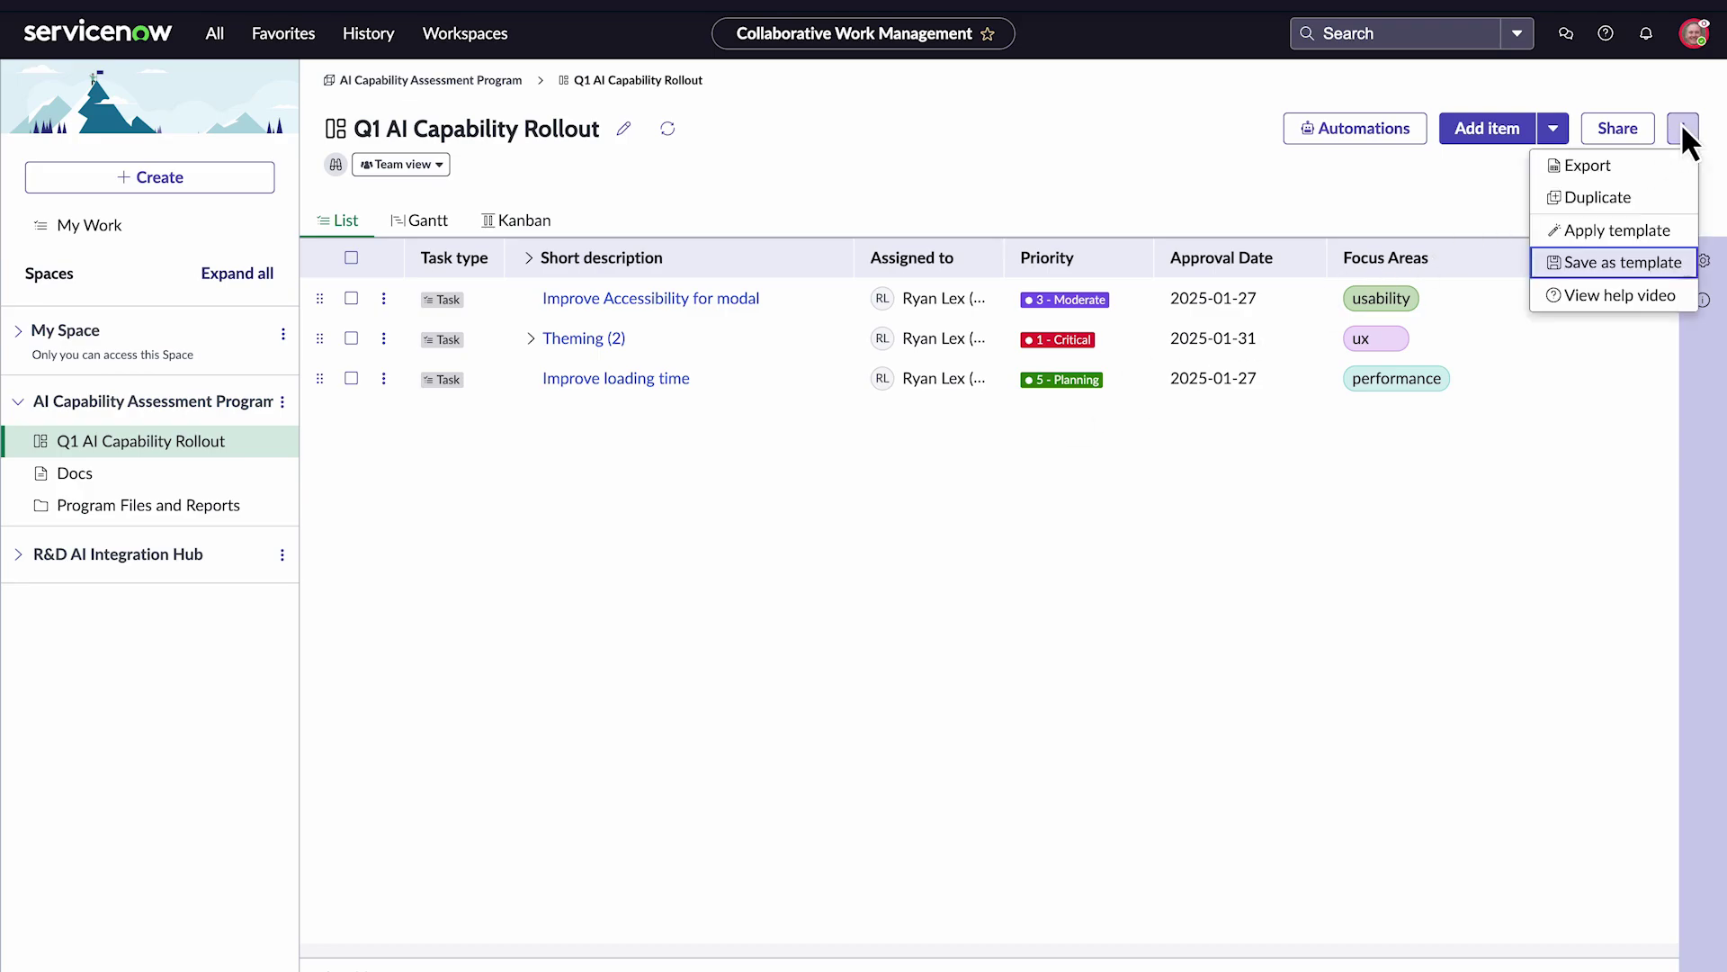
left_click(1599, 262)
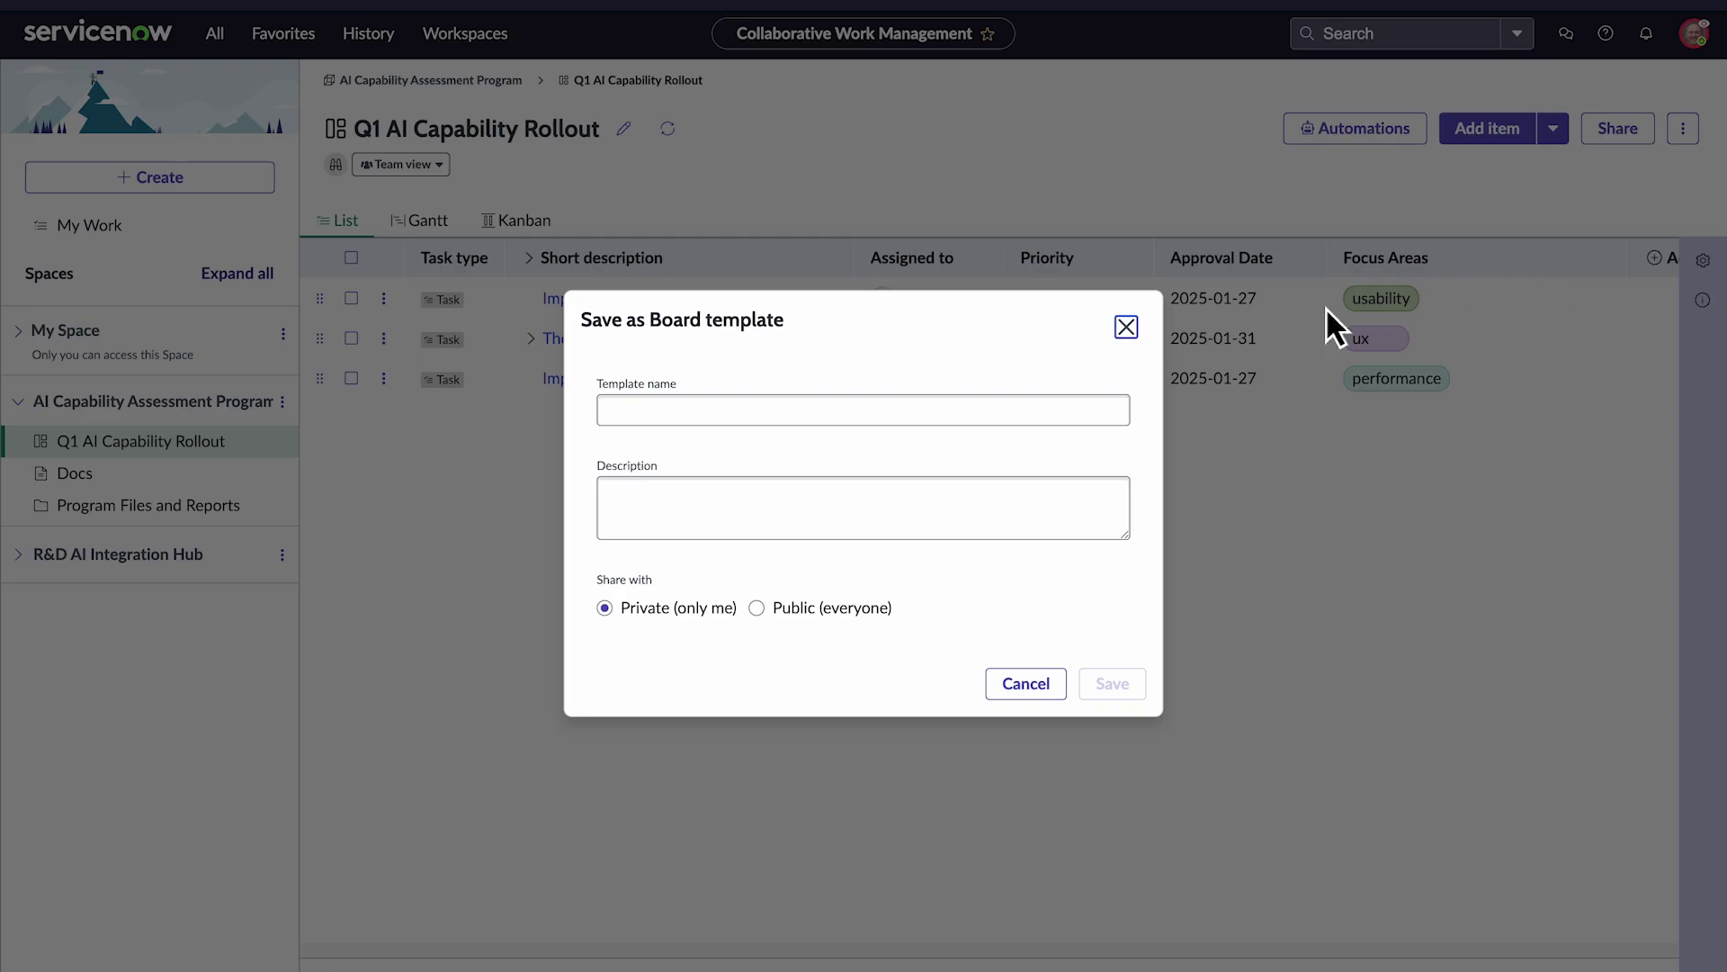
left_click(883, 410)
type("Quarterly AI Capability Rollout")
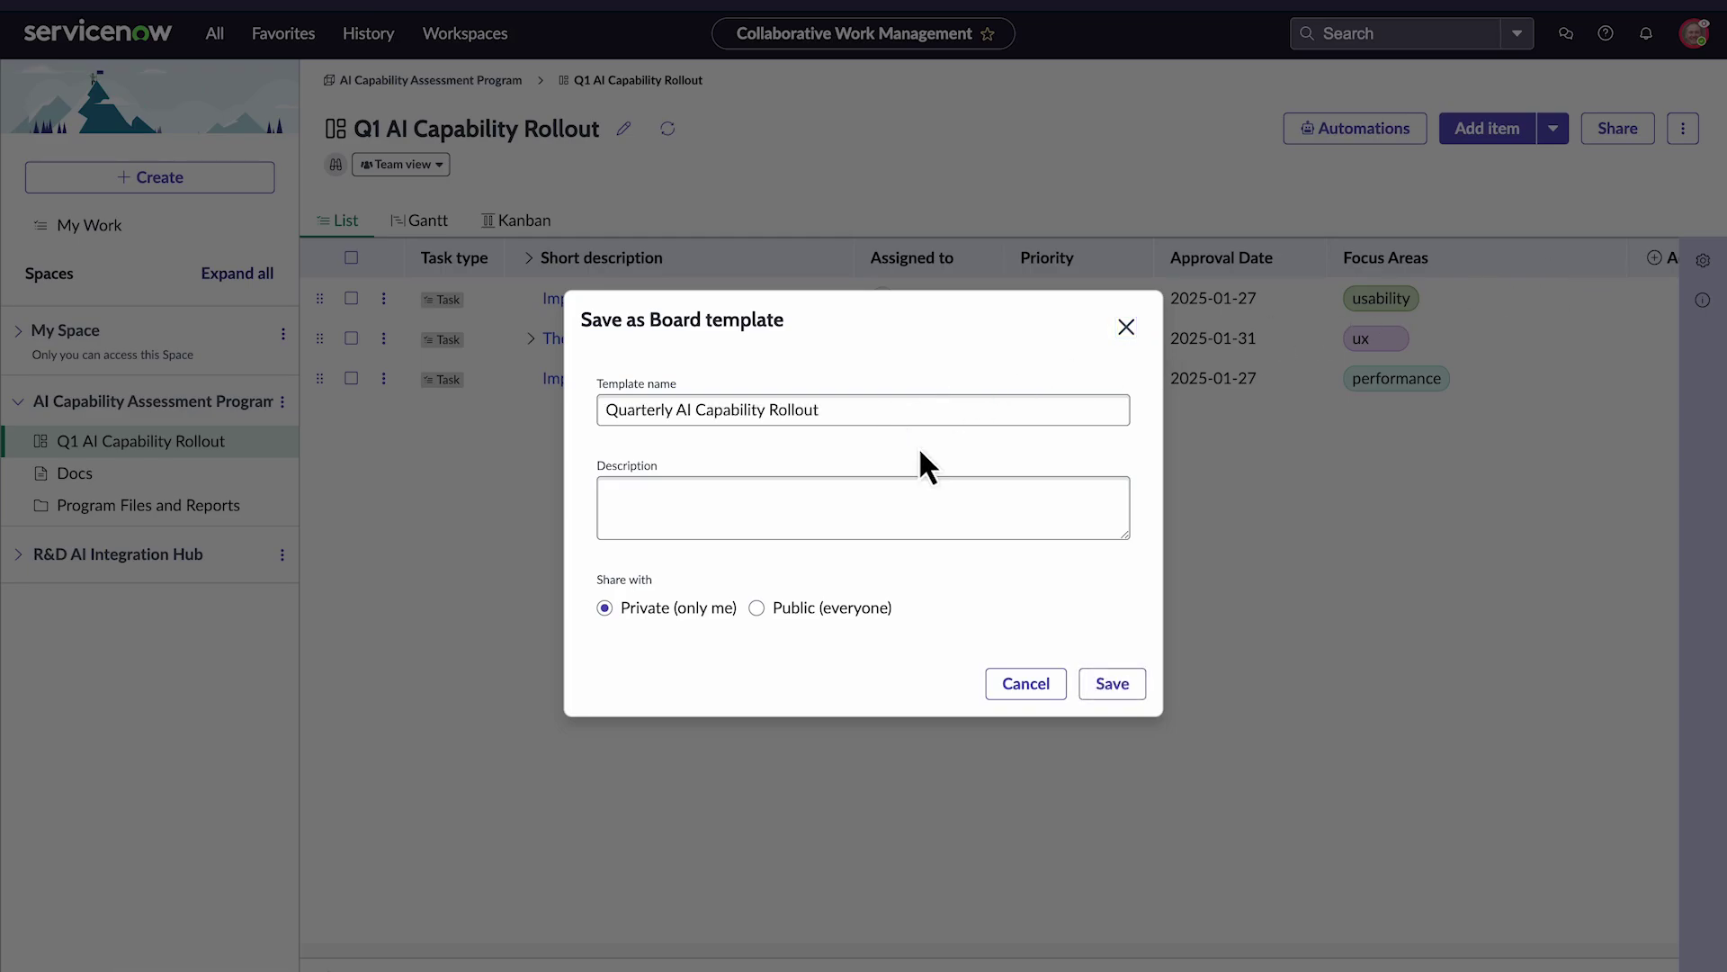
left_click(1106, 697)
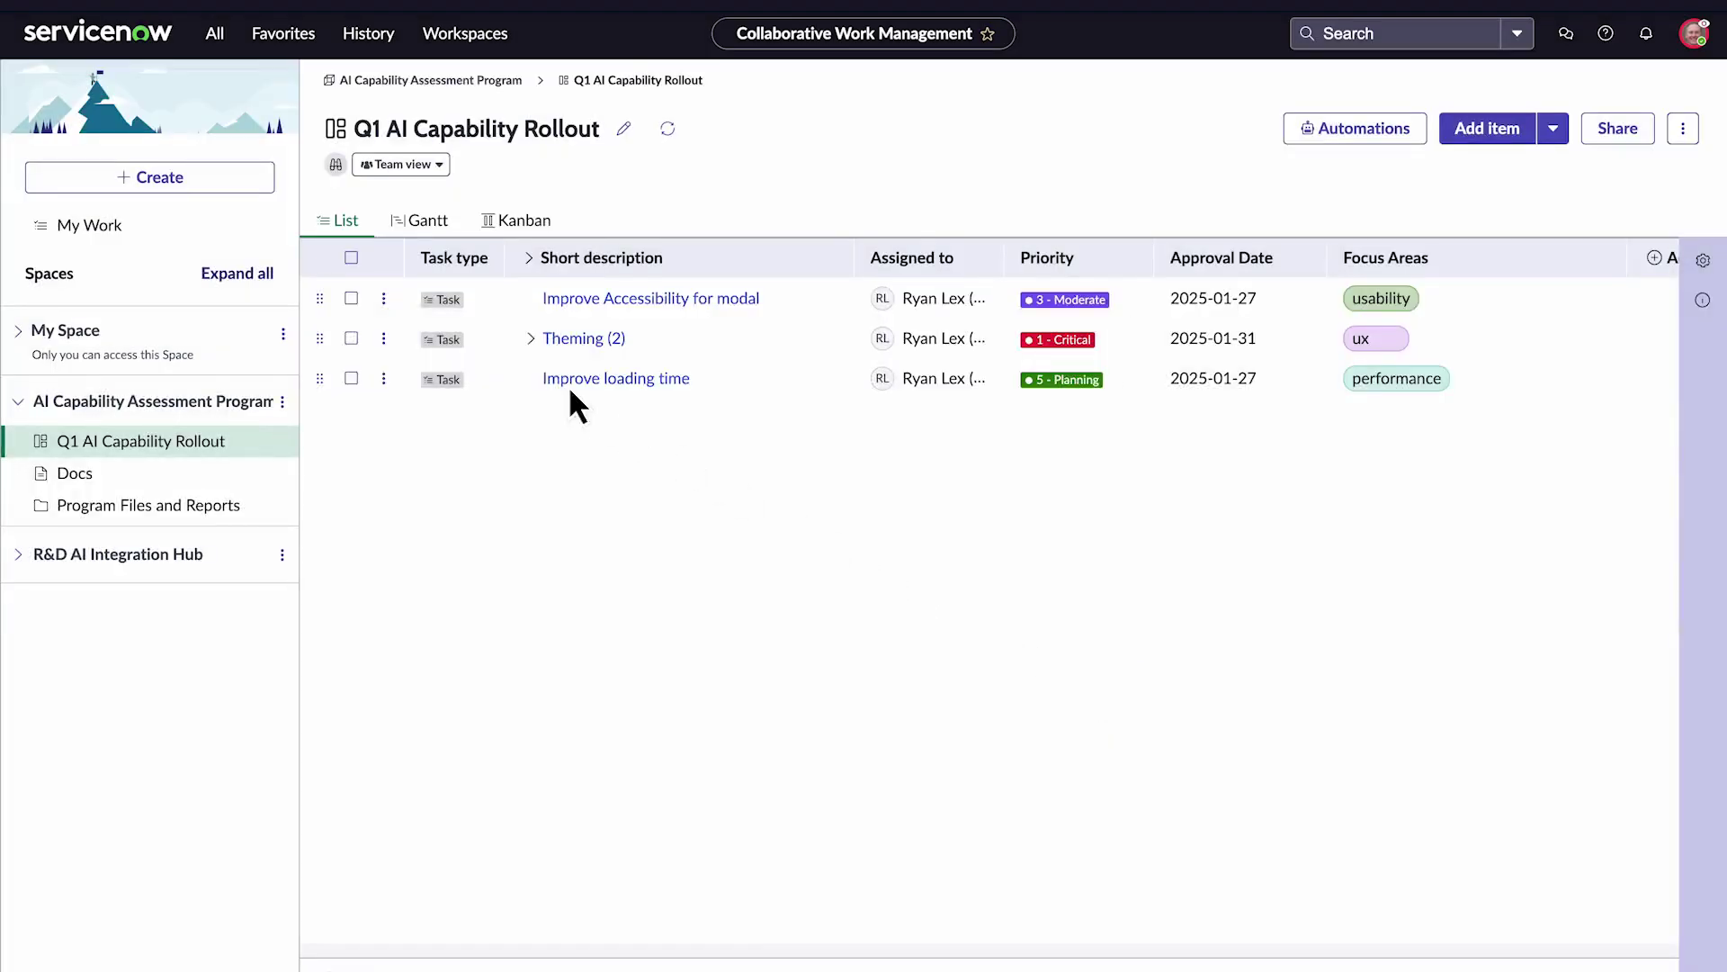
- Reopen the Template Center and uncheck Public to list only your own templates
left_click(167, 180)
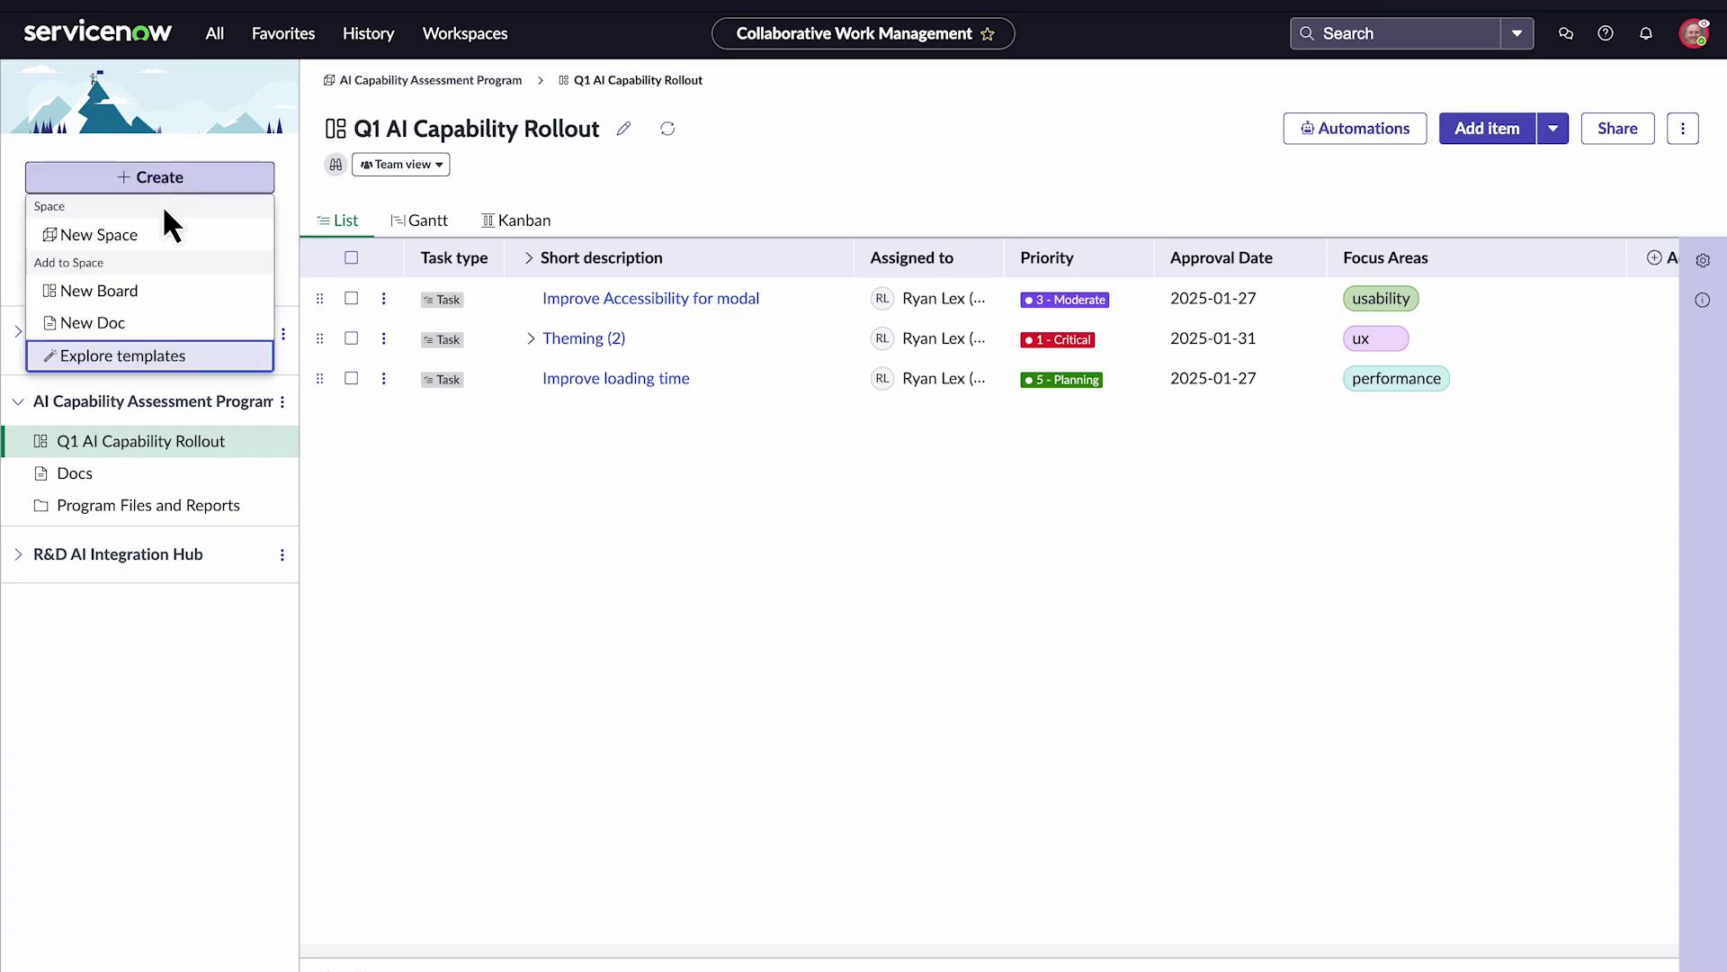
left_click(167, 357)
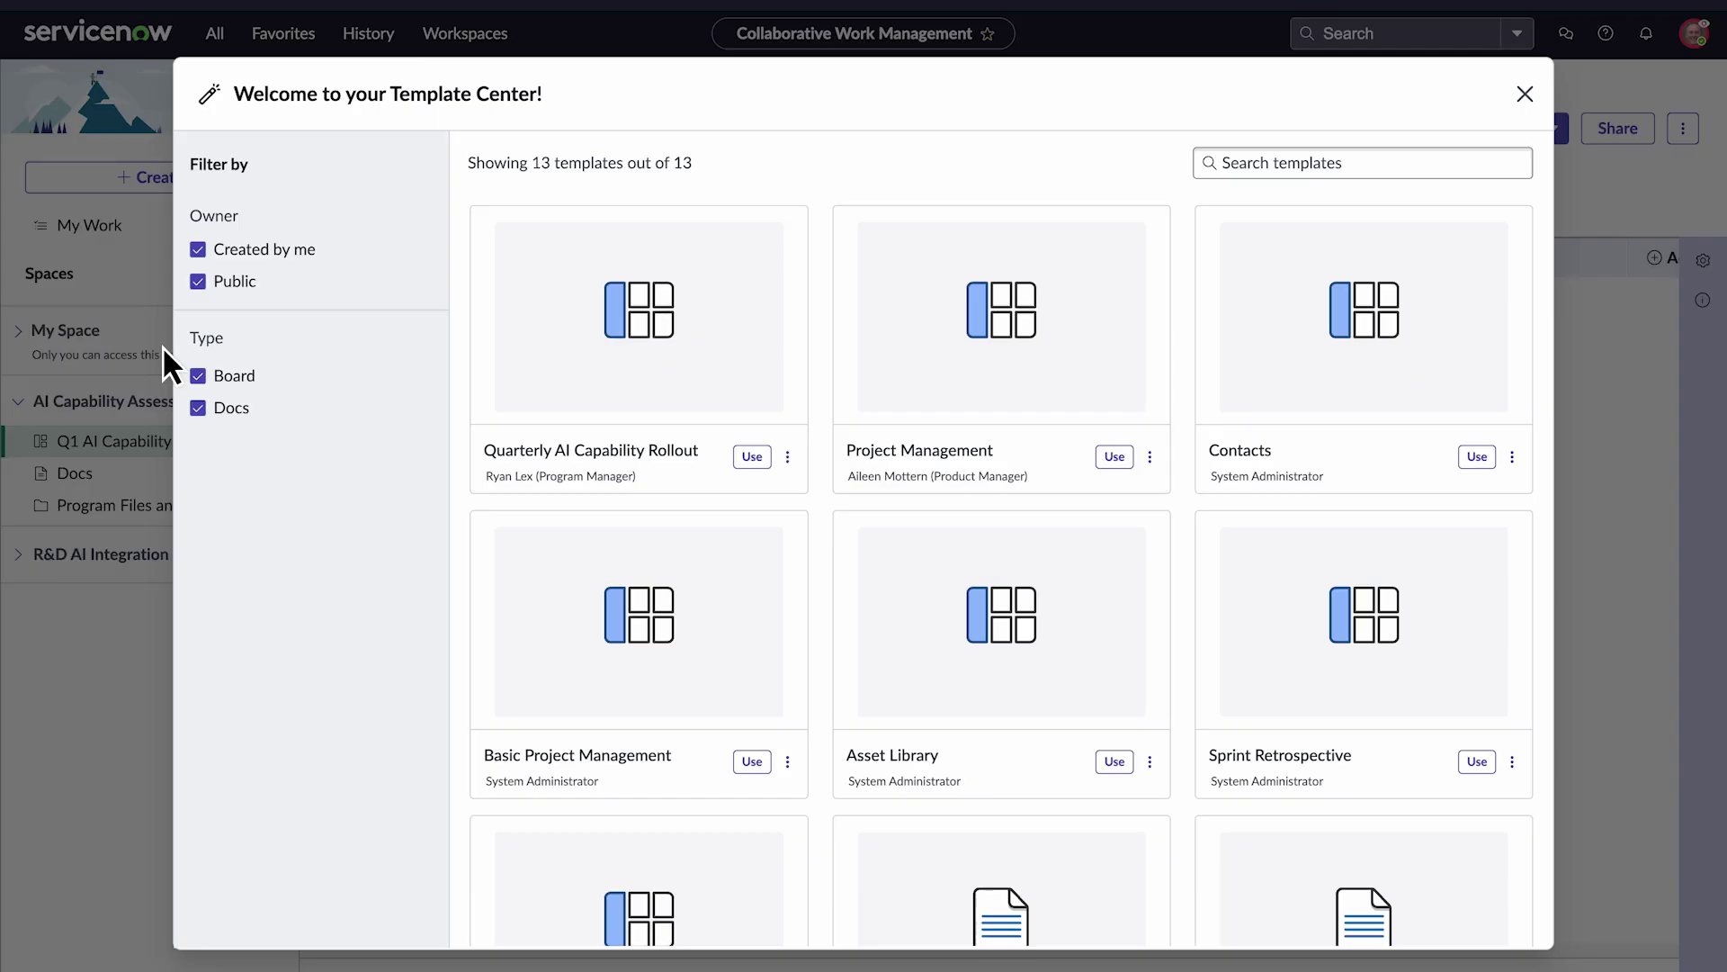
left_click(198, 280)
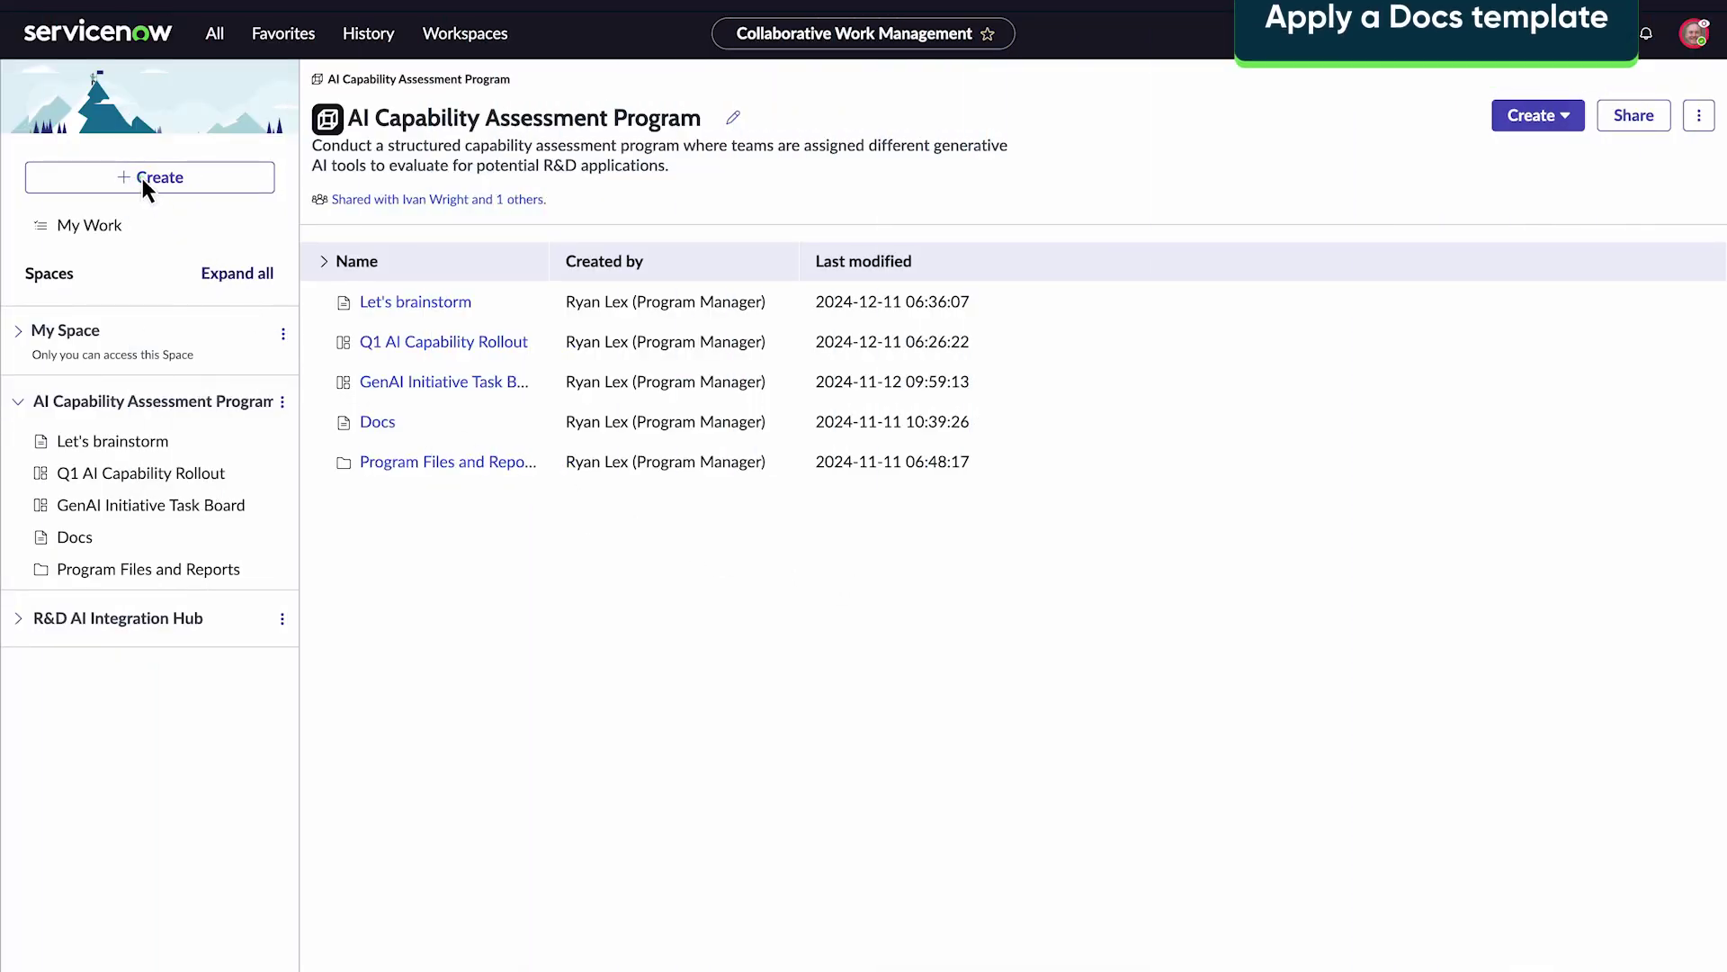
left_click(142, 179)
left_click(142, 356)
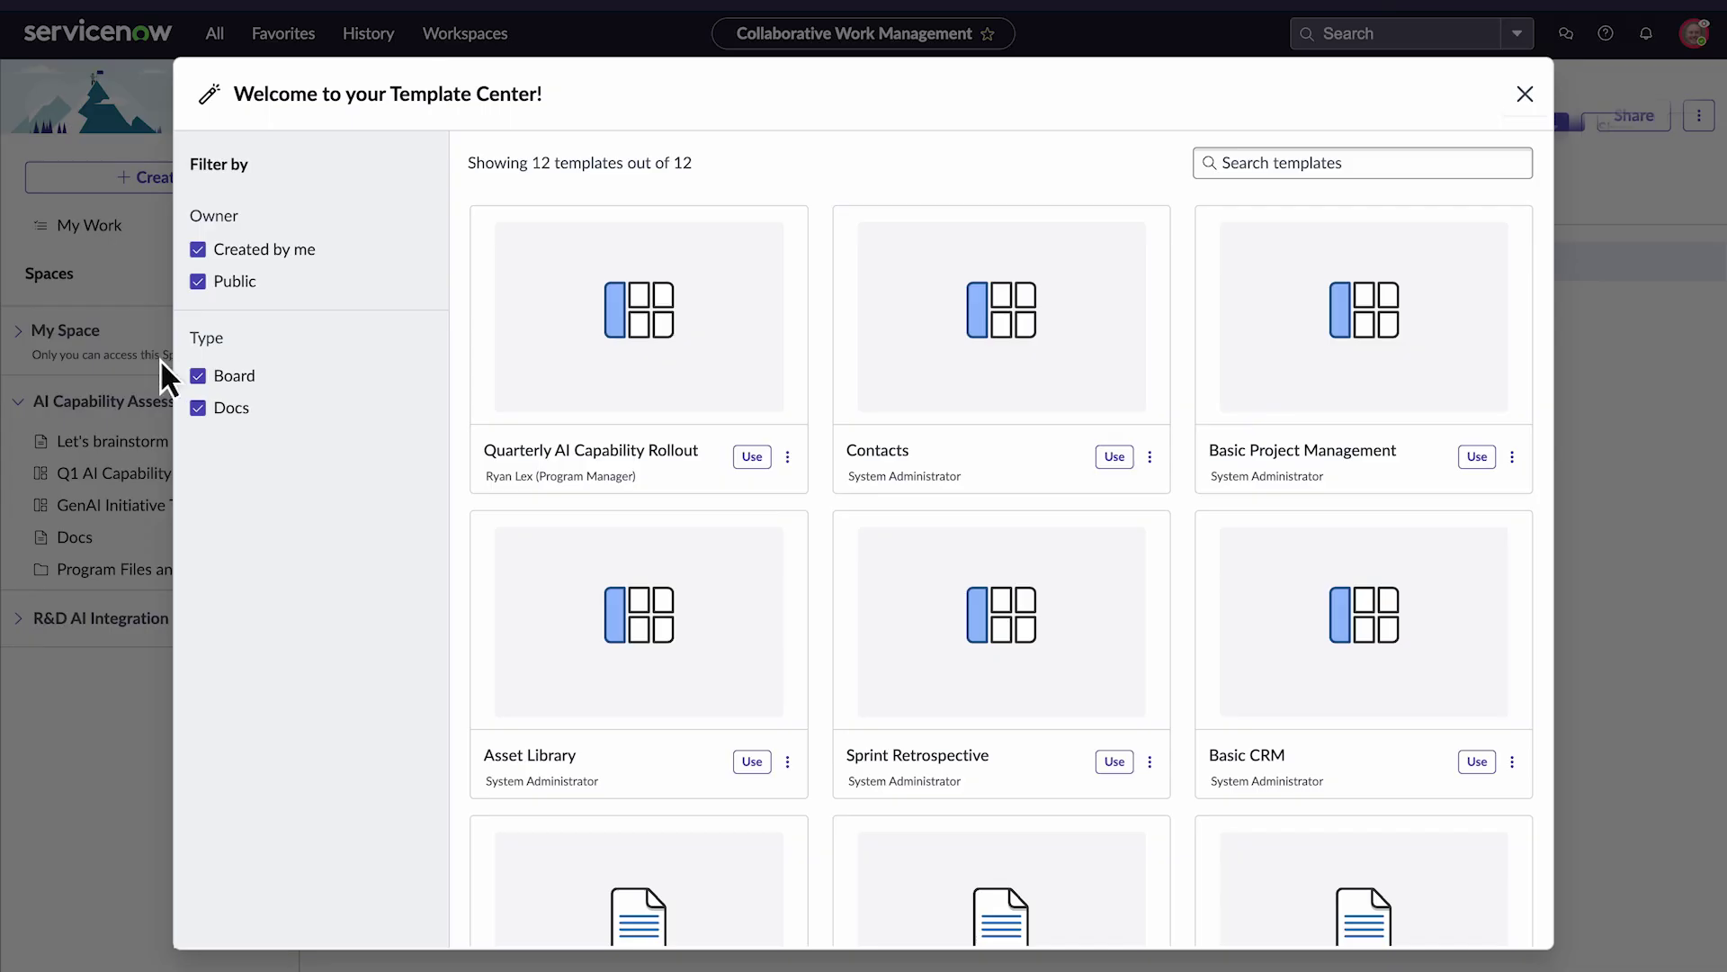
left_click(197, 375)
left_click(785, 454)
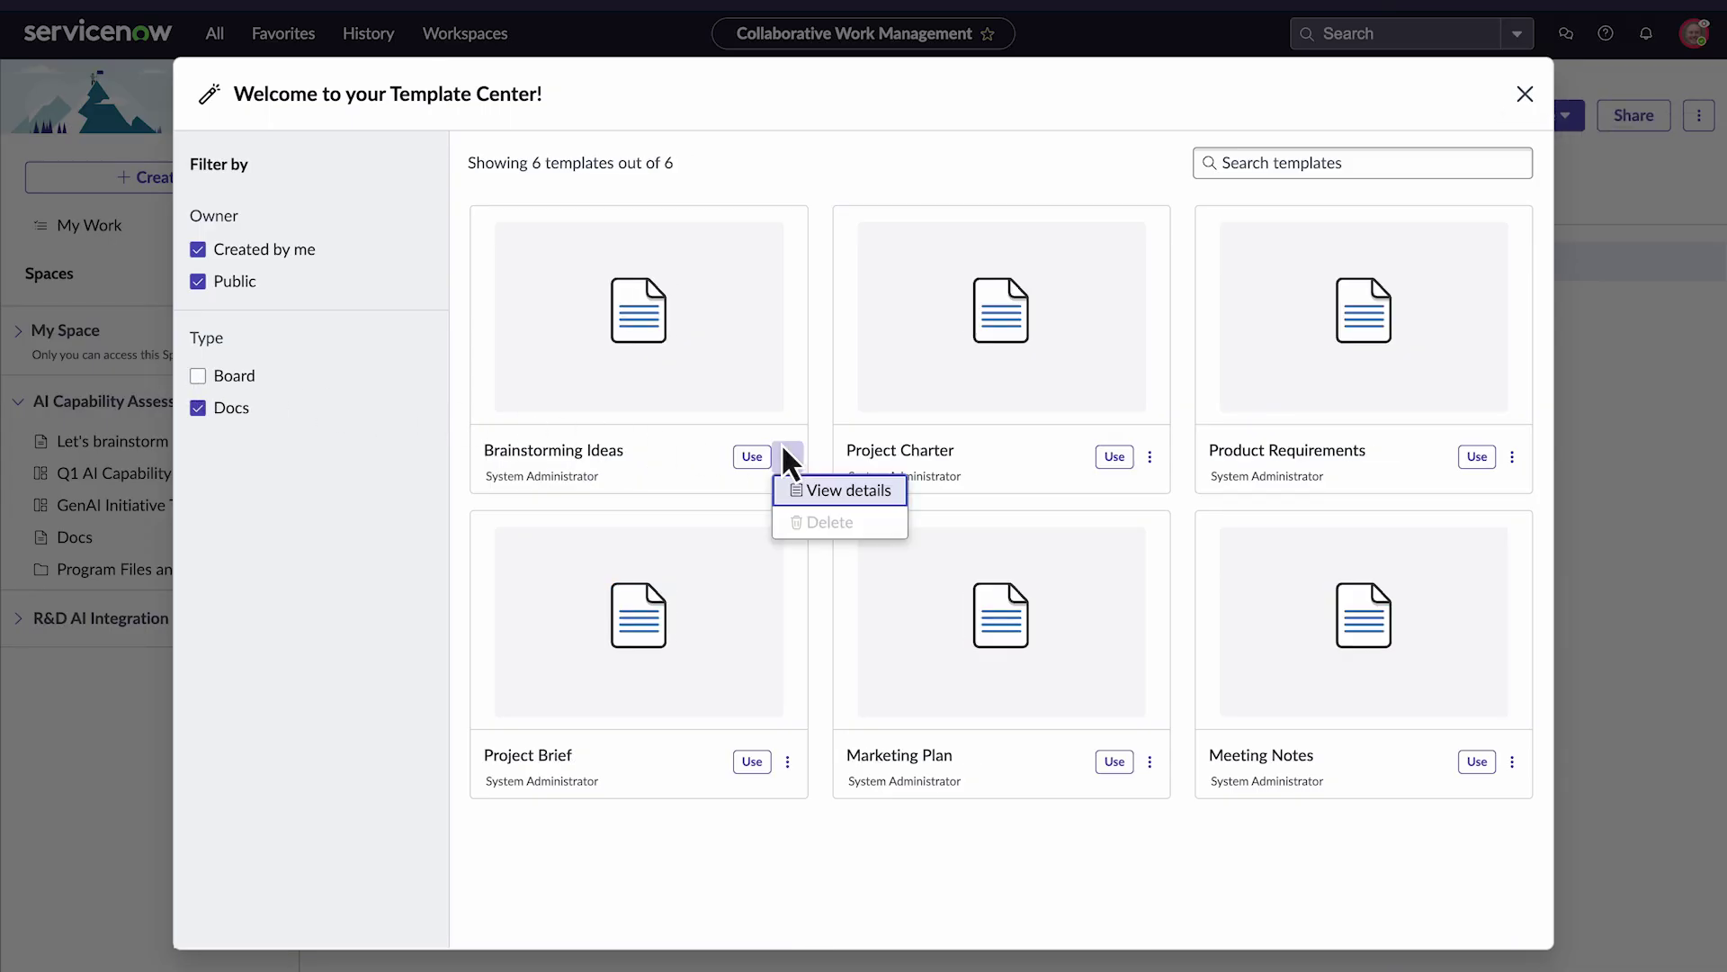
left_click(837, 490)
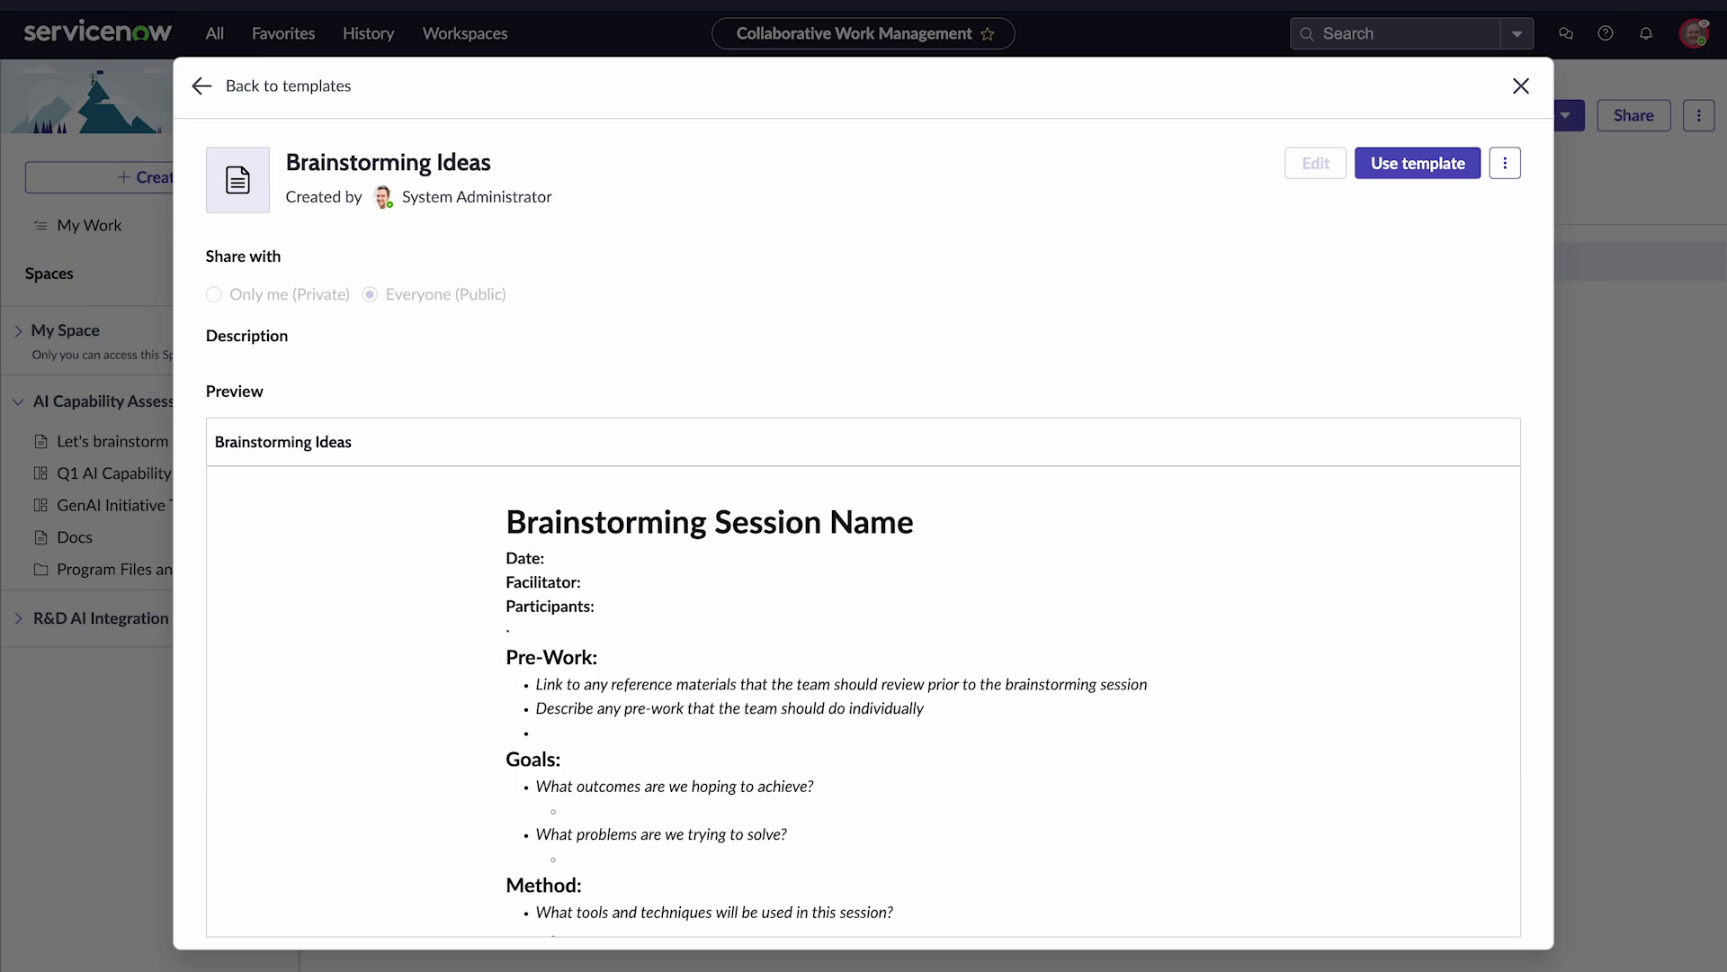
left_click(1520, 85)
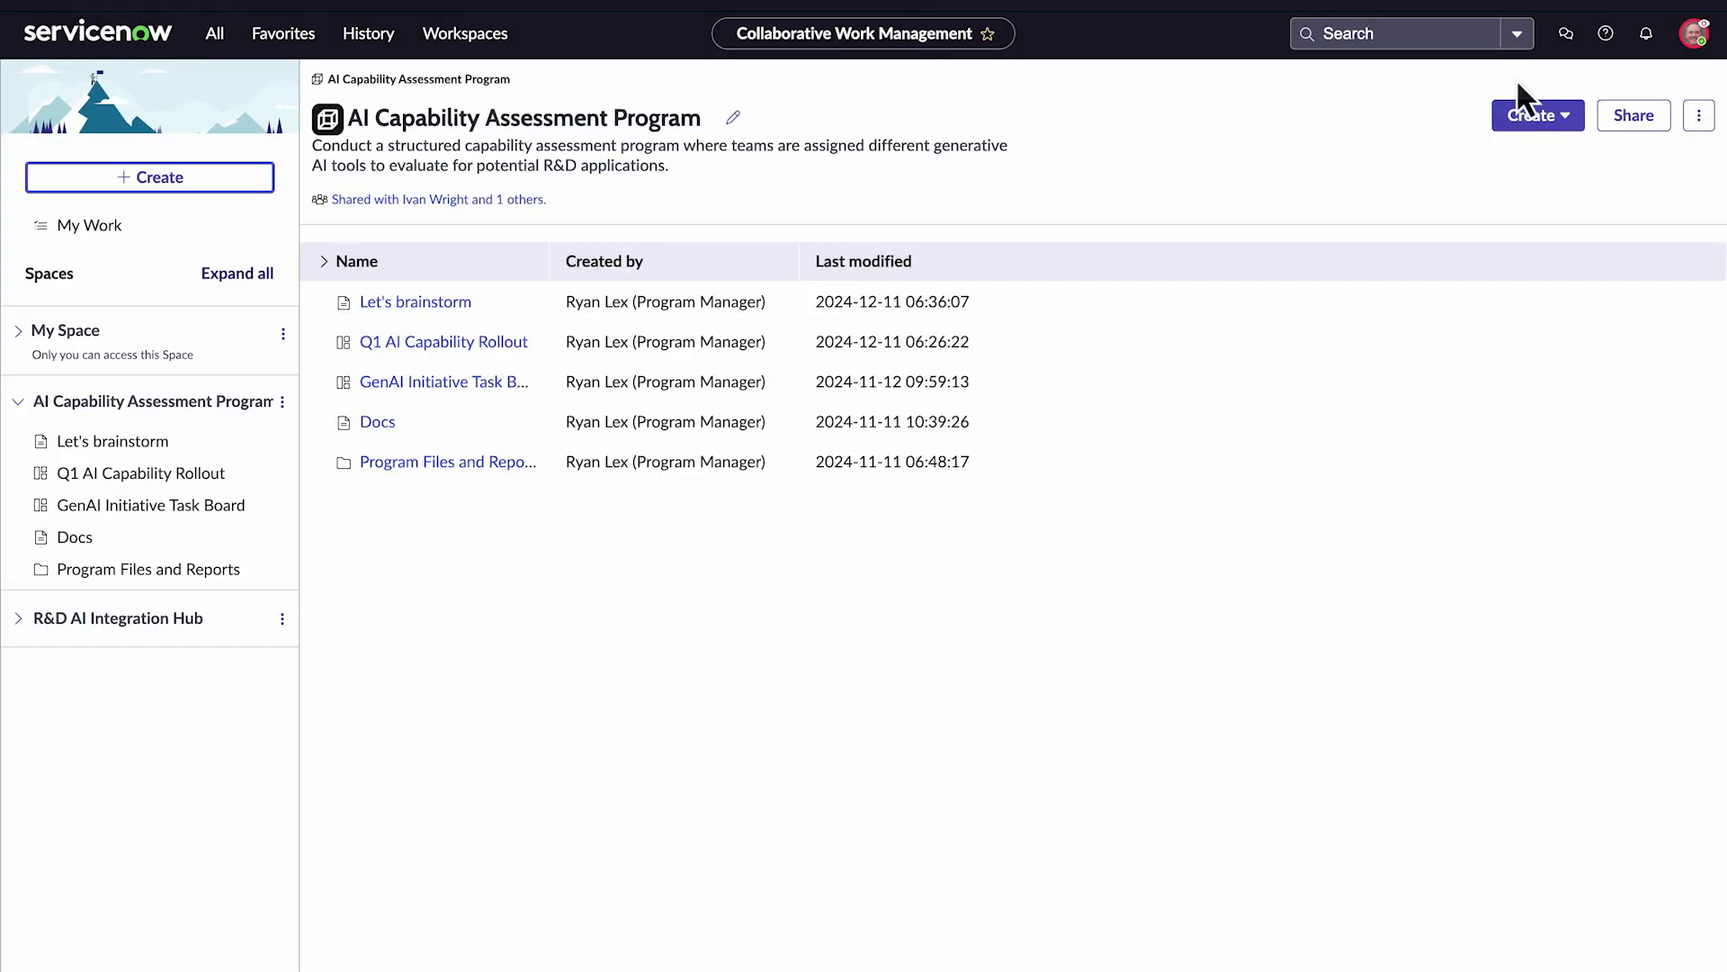
- Apply the Brainstorming Ideas template to the Let's brainstorm doc and open the doc
left_click(280, 441)
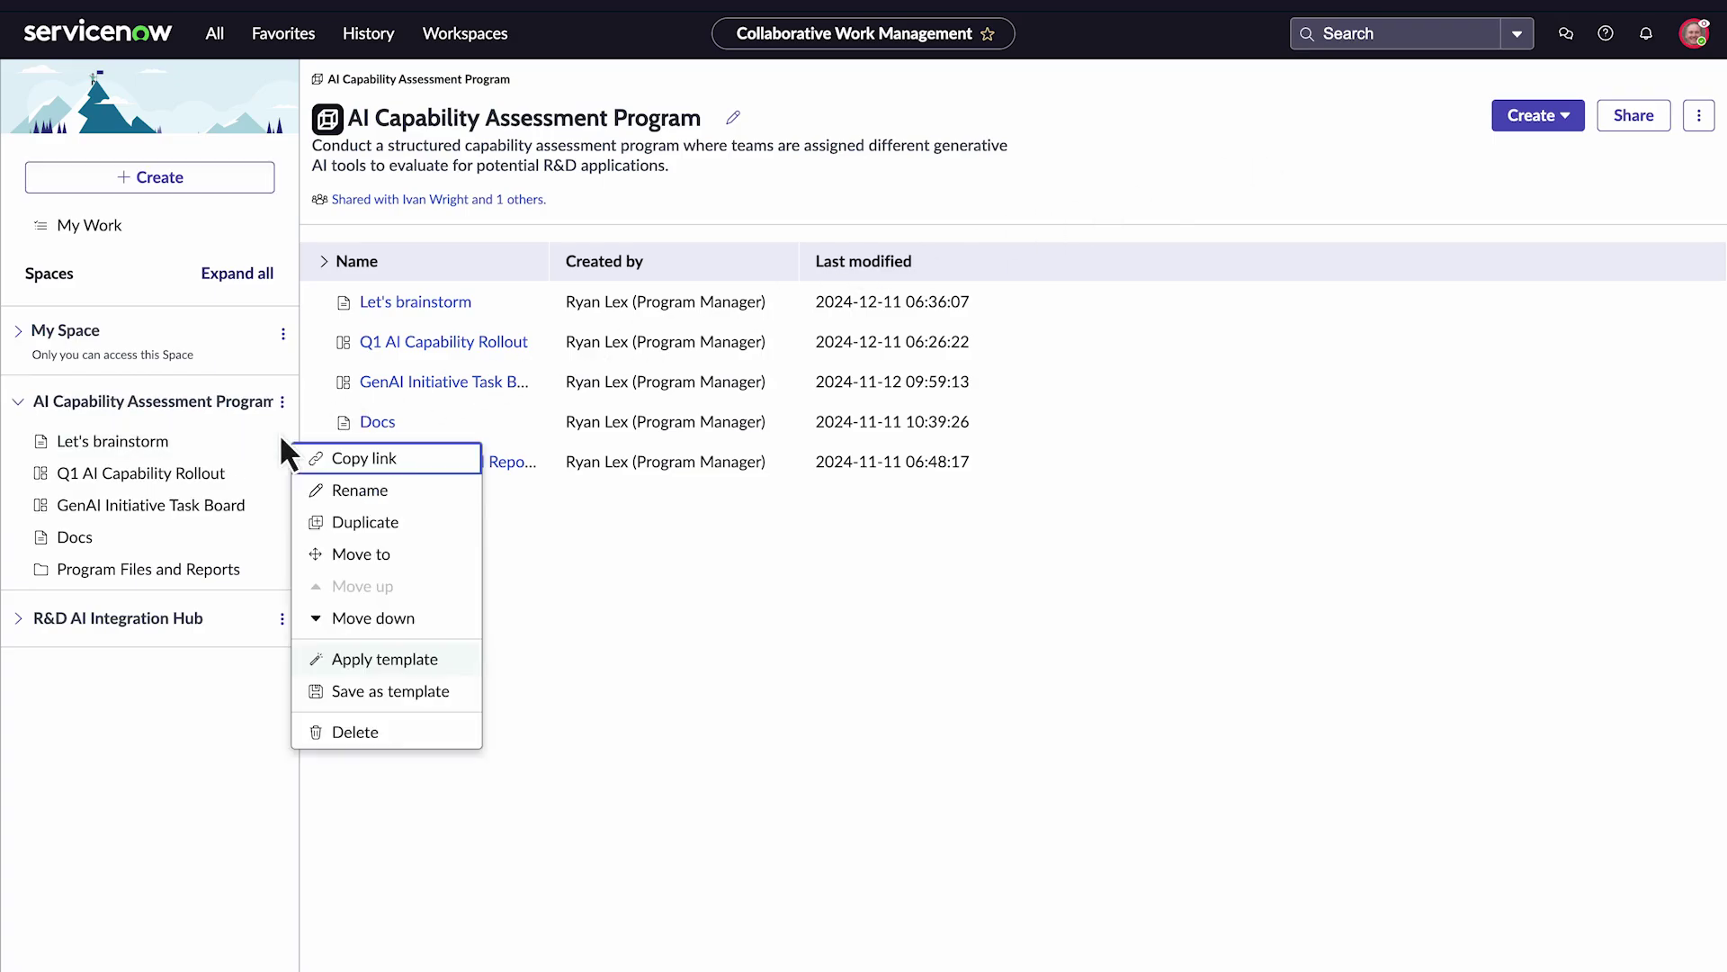
left_click(401, 661)
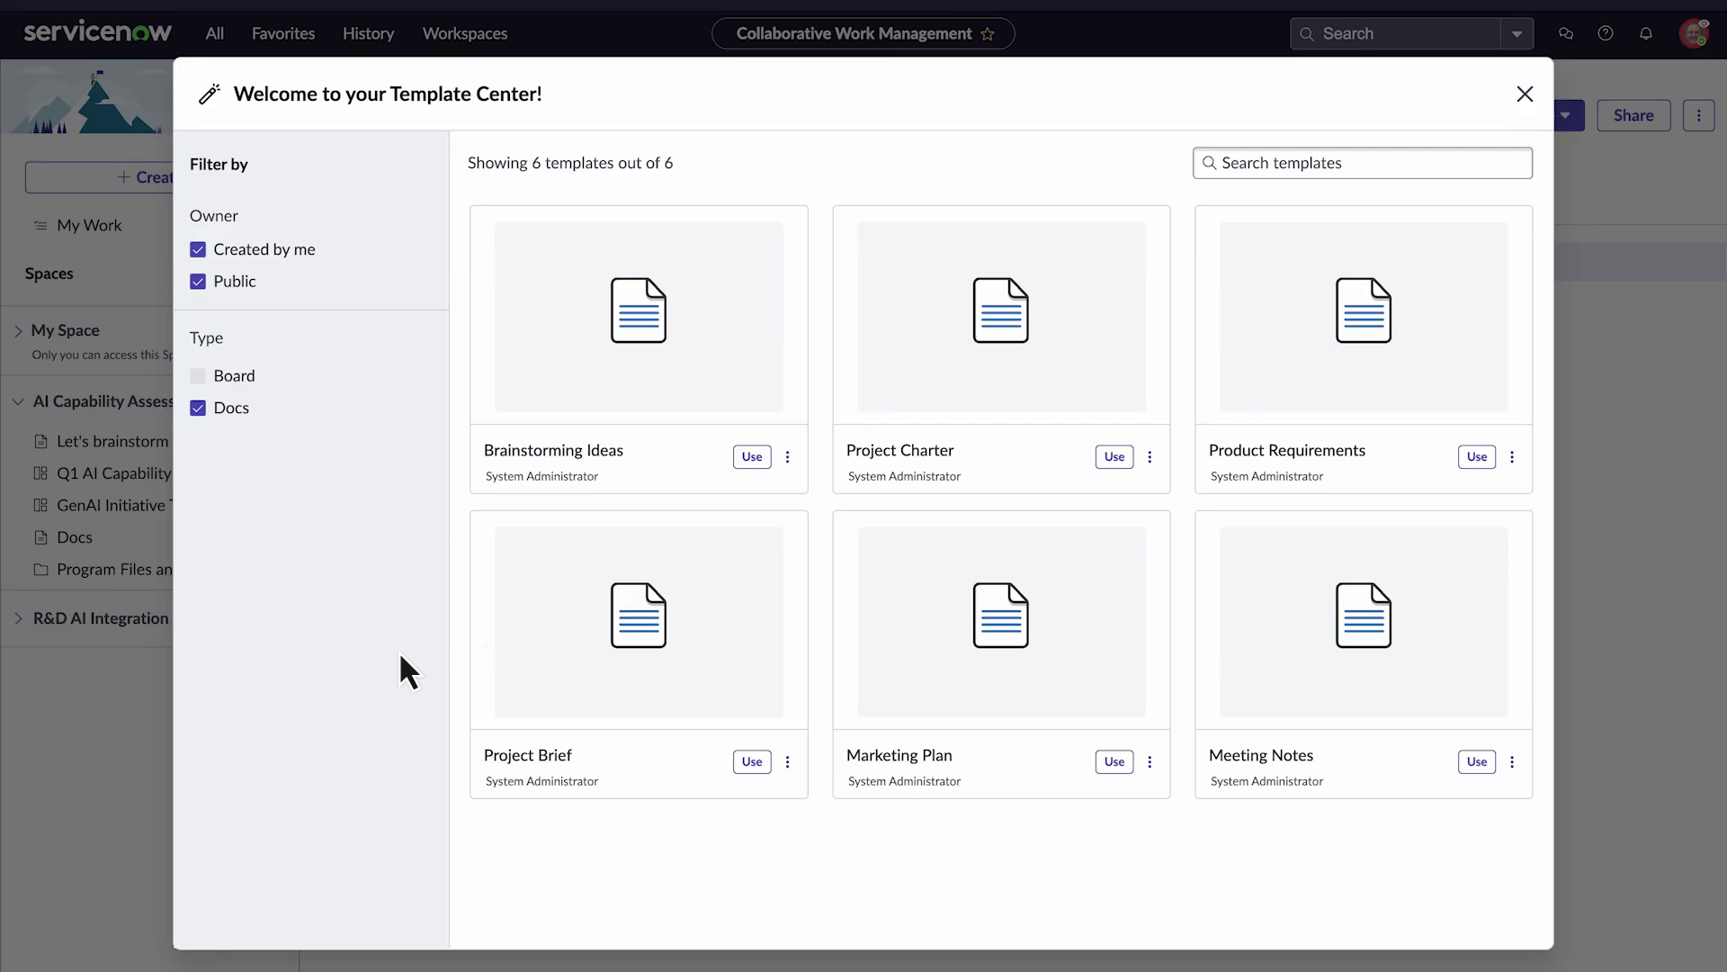
left_click(751, 456)
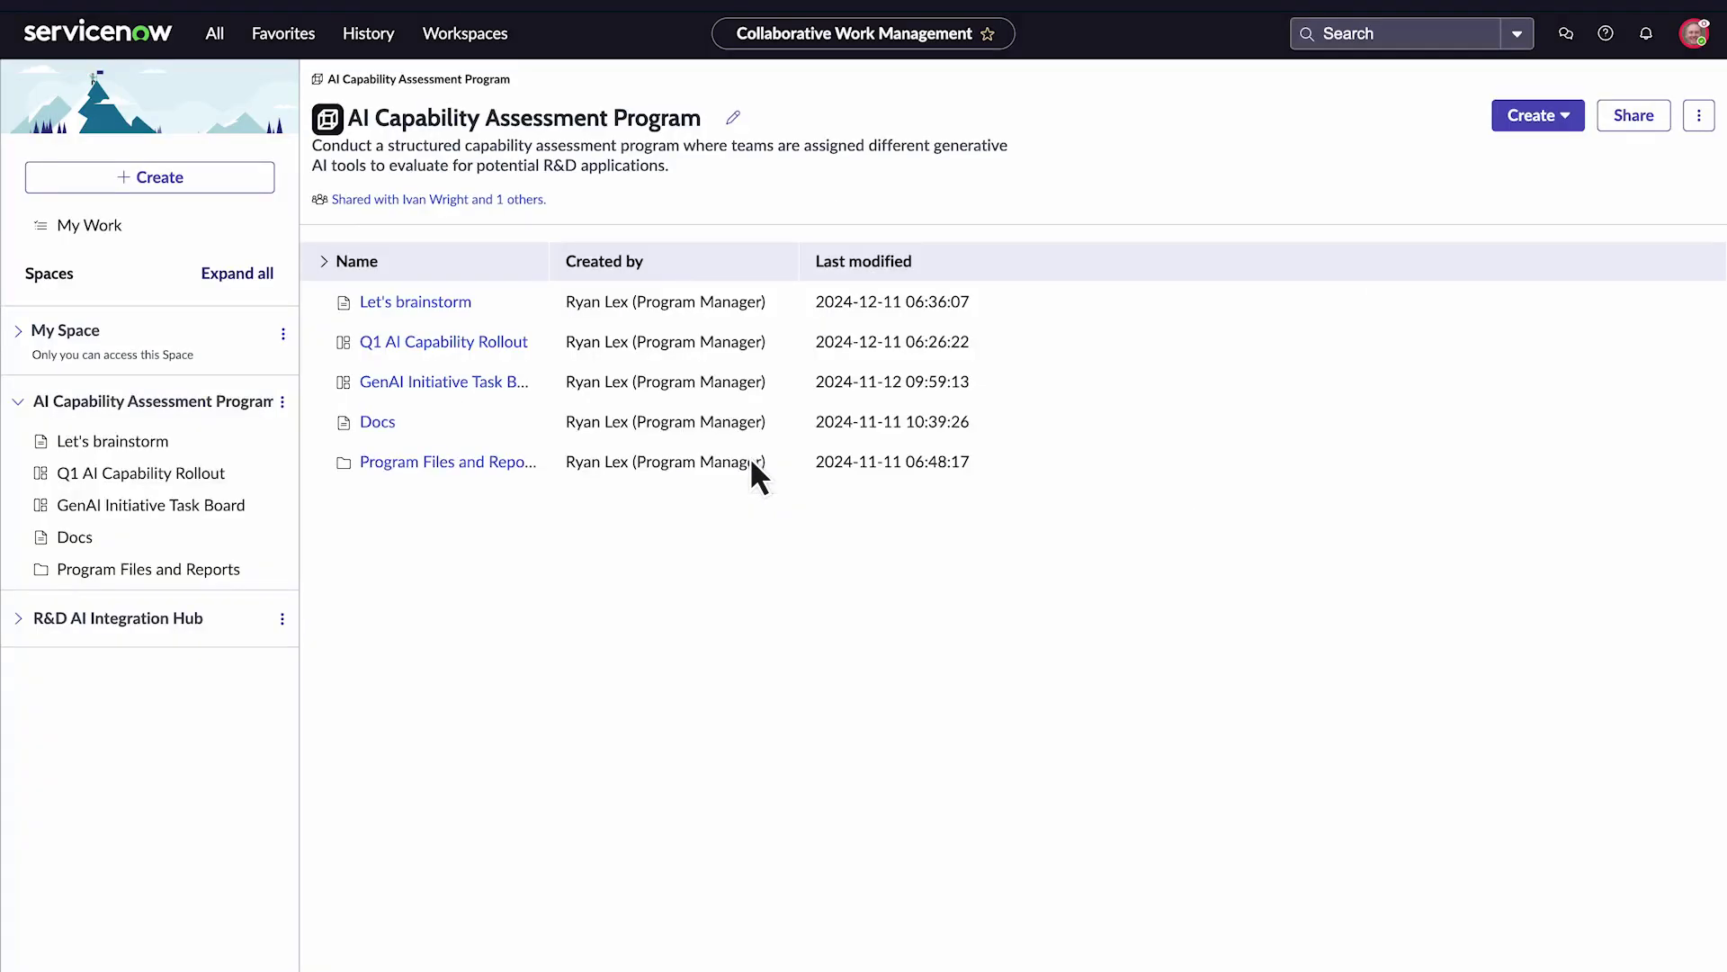
left_click(98, 440)
- Replace the 'Brainstorming Session Name' heading with 'Q1 Brainstorm'
triple_click(1004, 236)
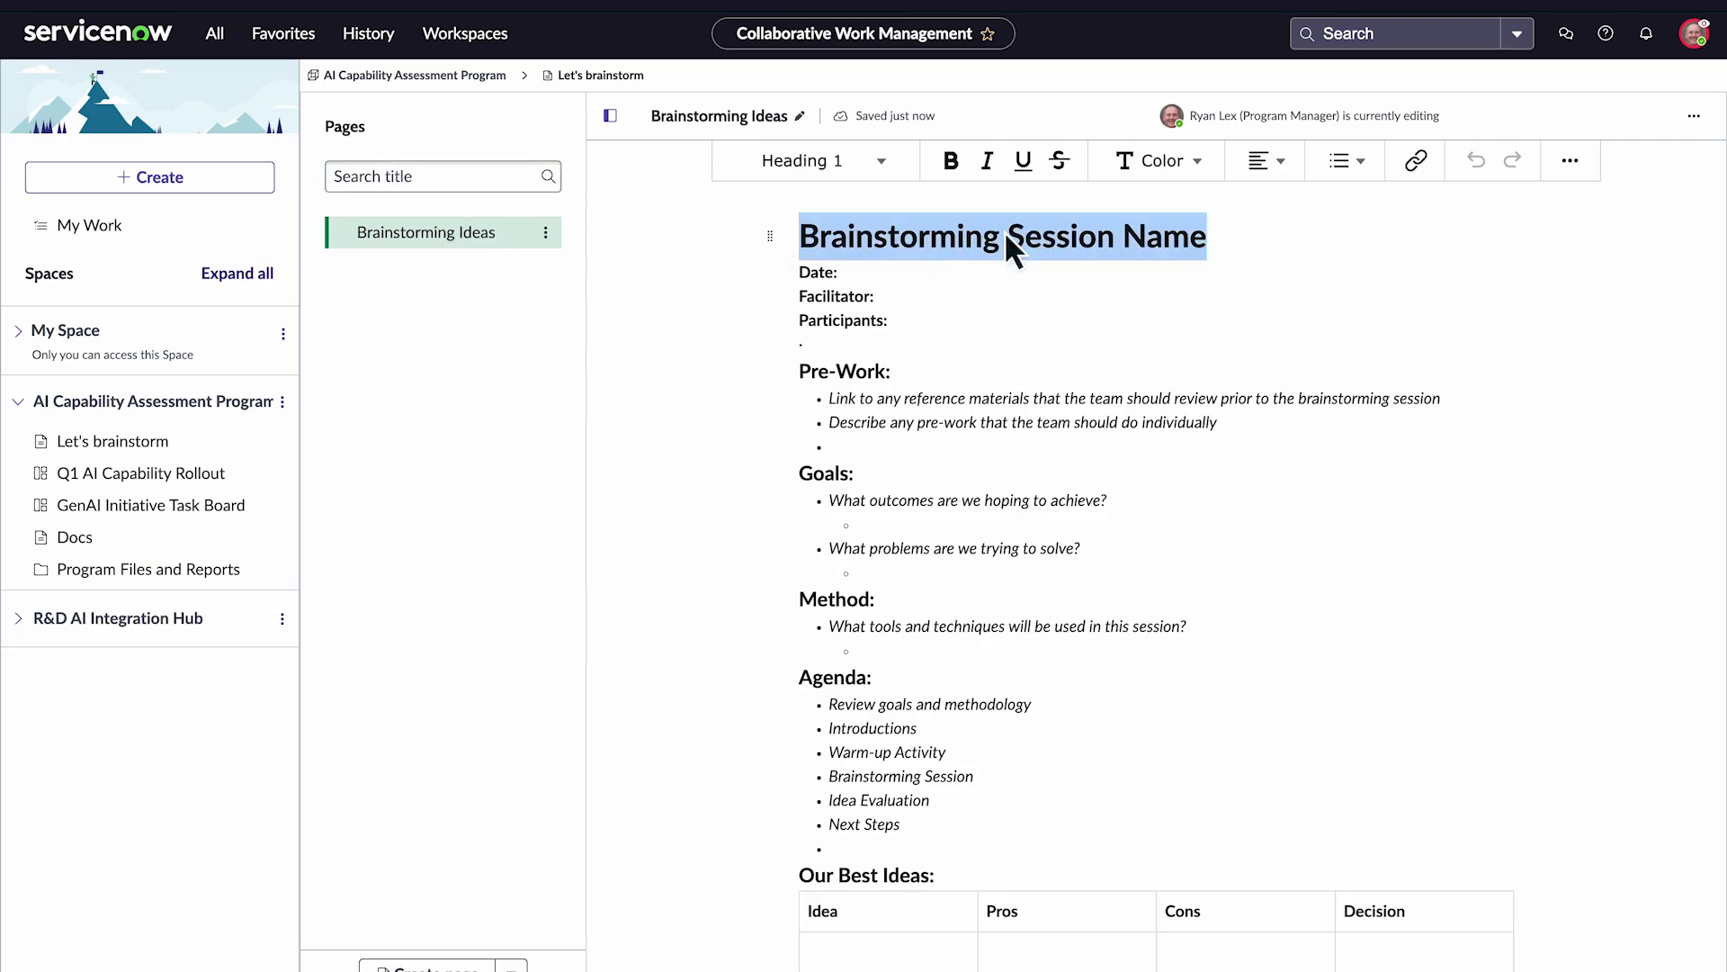
type("Q1 Brainstorm")
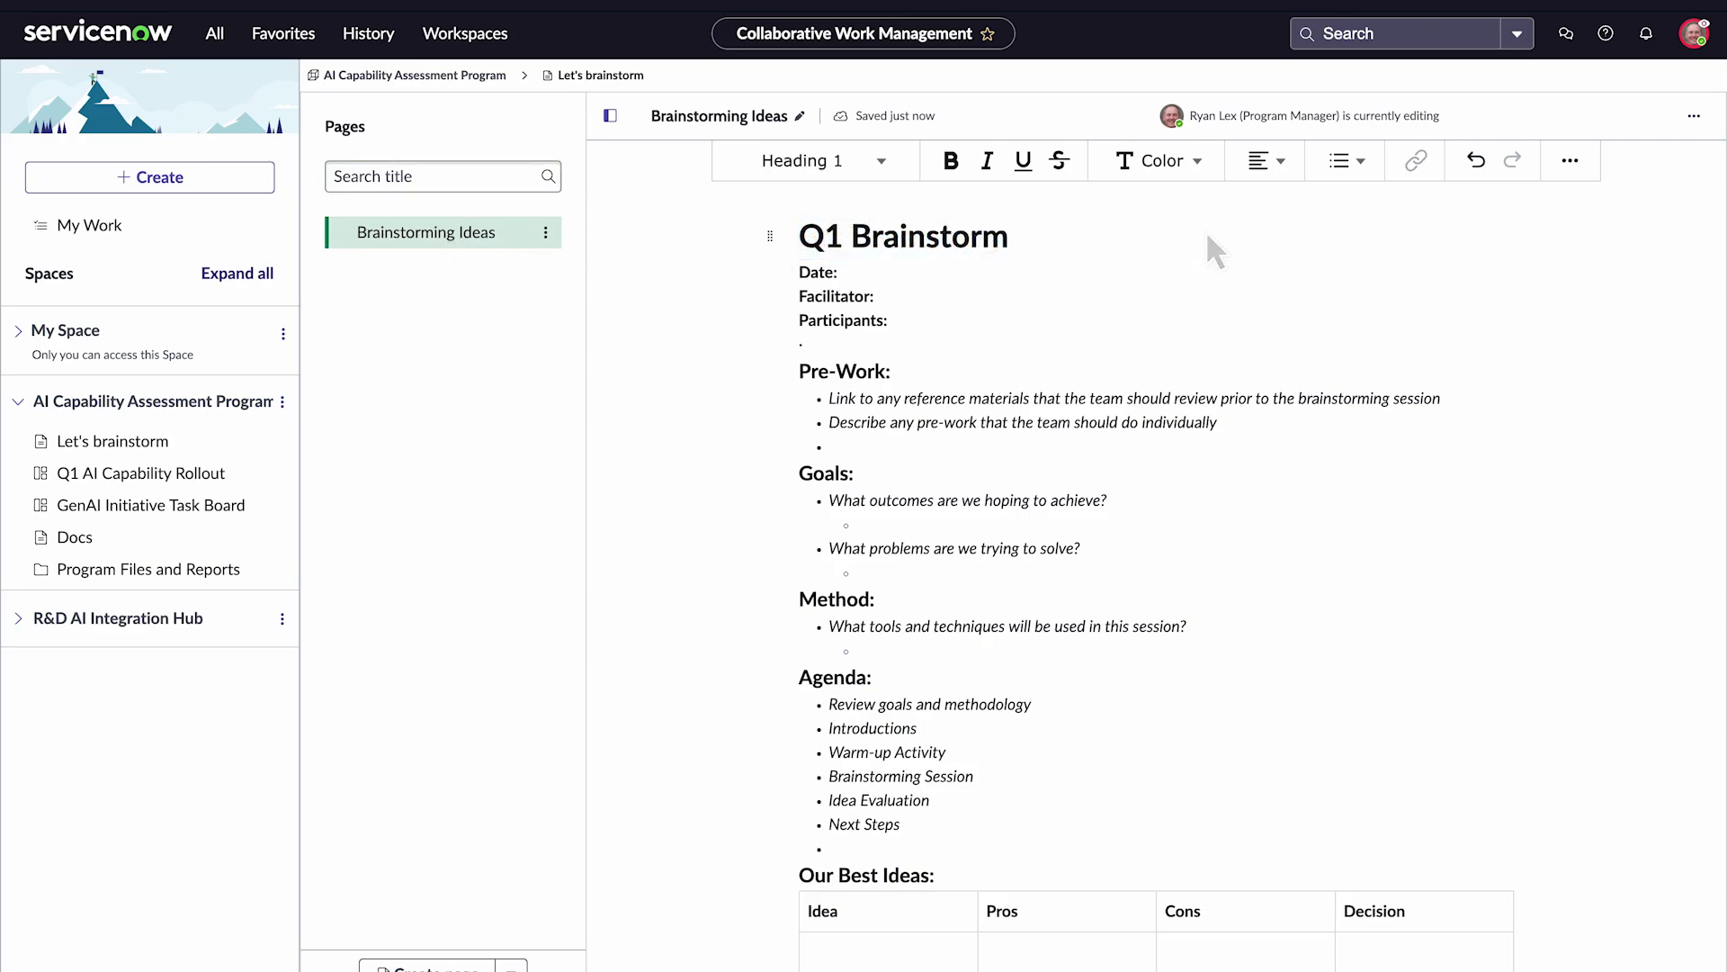